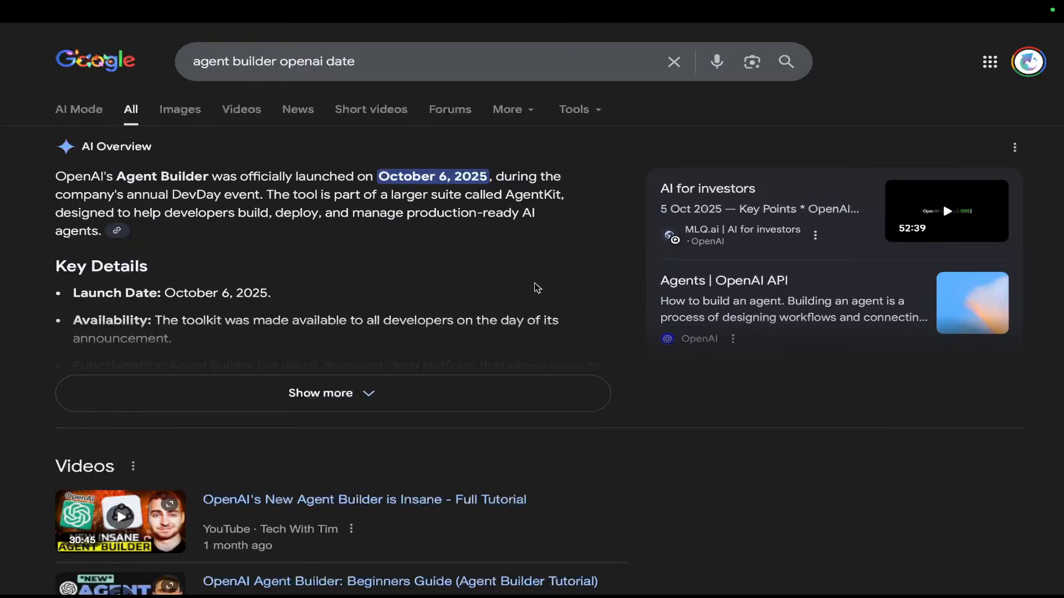
# - Skim the Agent Builder search results and bring up Bright Data's Agent Builder MCP server integration guide at a larger zoom
pyautogui.scroll(-5, 629, 439)
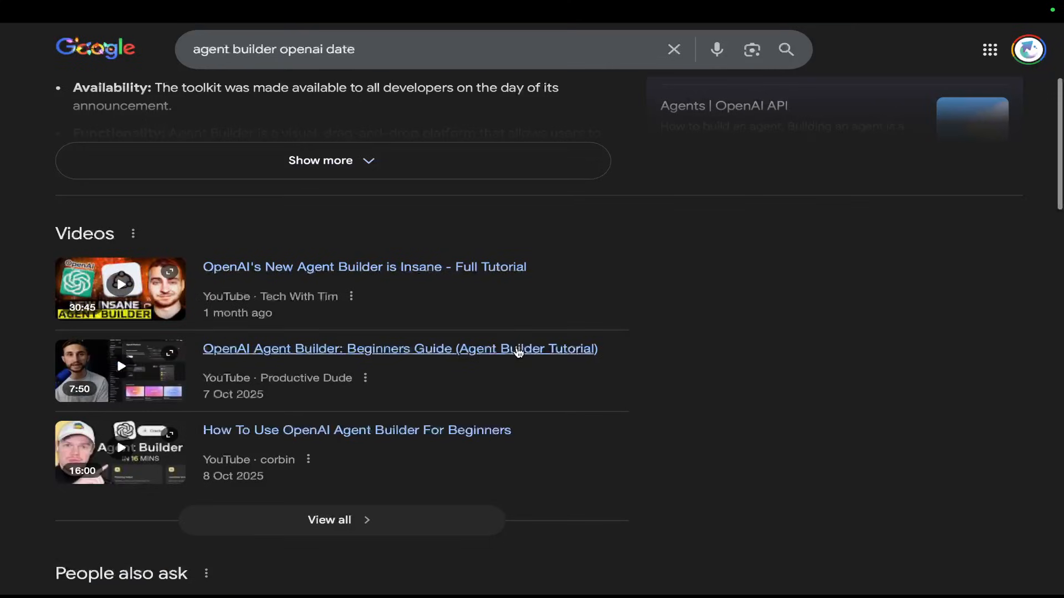
pyautogui.scroll(-1, 386, 261)
pyautogui.moveTo(957, 24)
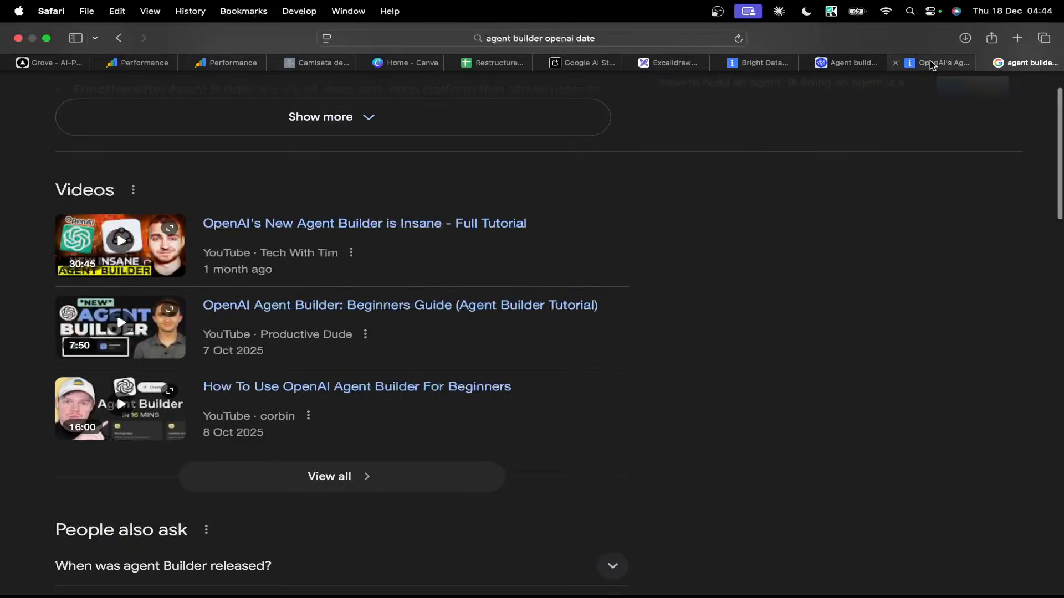
pyautogui.click(939, 62)
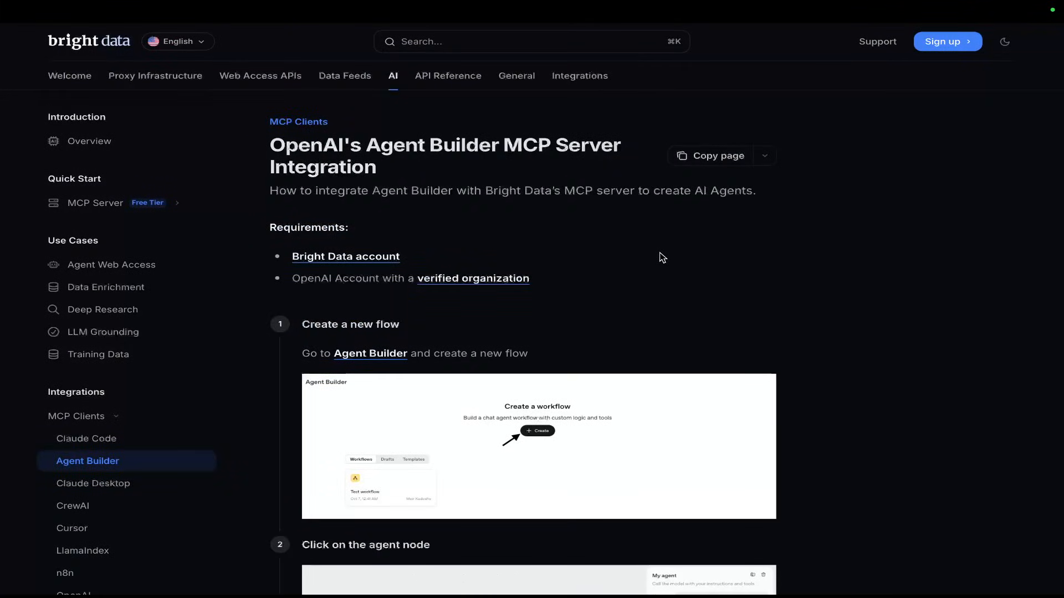
pyautogui.press('super+equal')
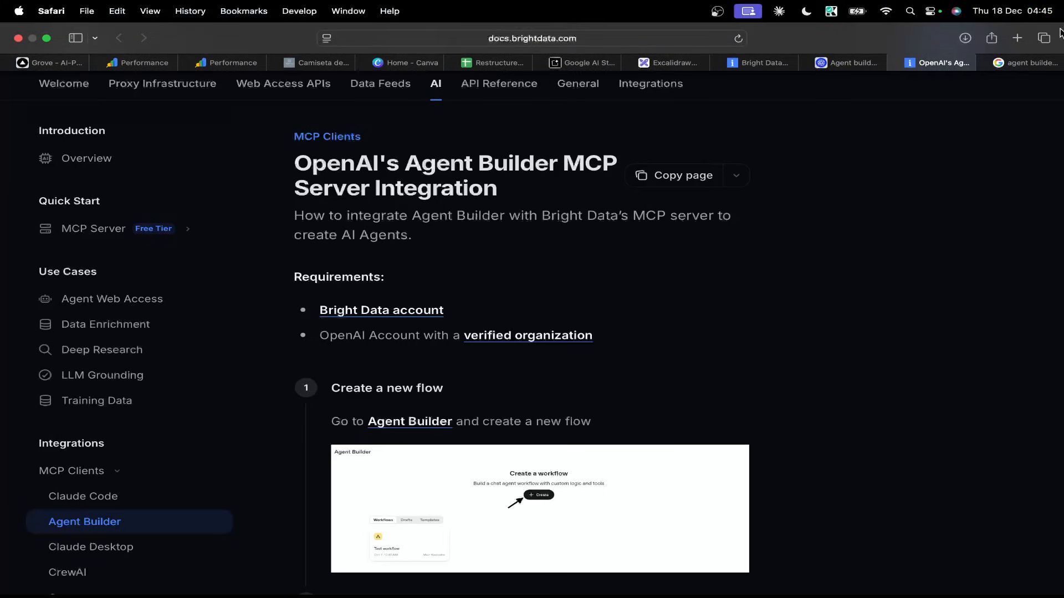
# - Load isuit.it in a new browser tab and dismiss the newsletter subscription pop-up
pyautogui.click(1040, 41)
pyautogui.click(237, 472)
pyautogui.write('isuit.it')
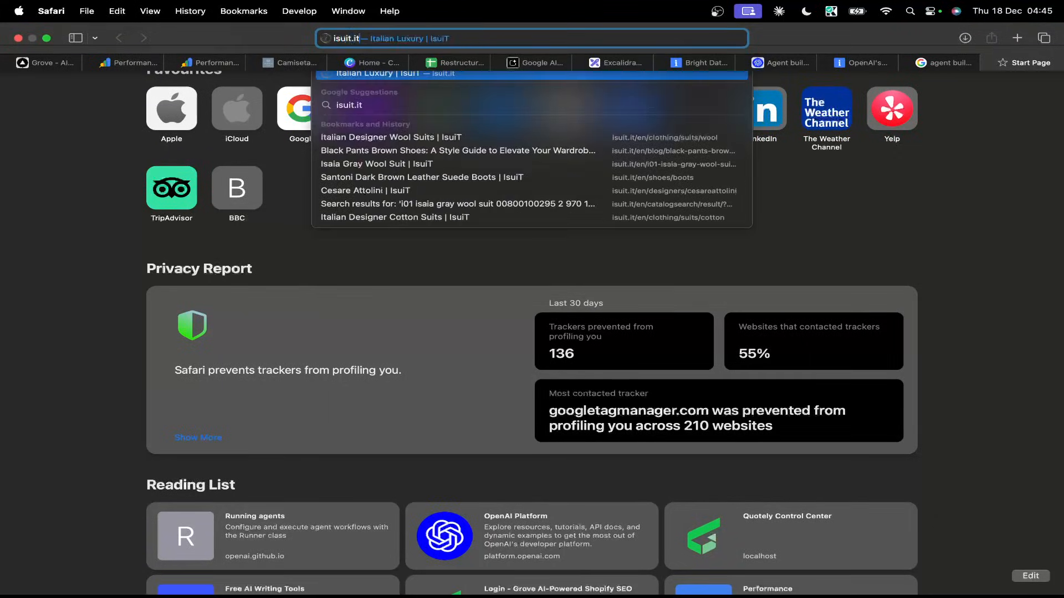
pyautogui.press('Return')
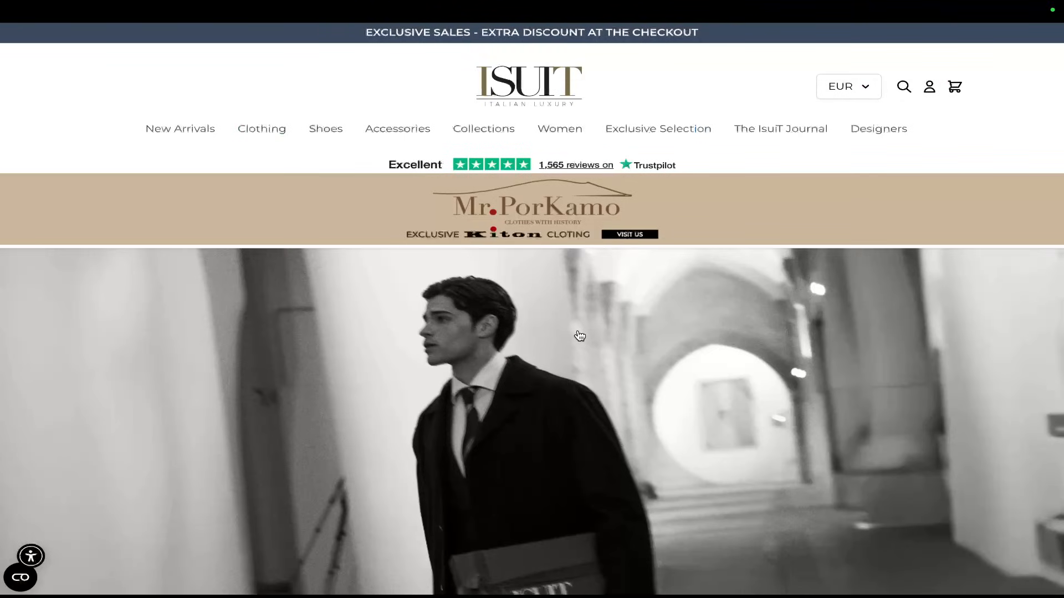
pyautogui.scroll(-20, 549, 229)
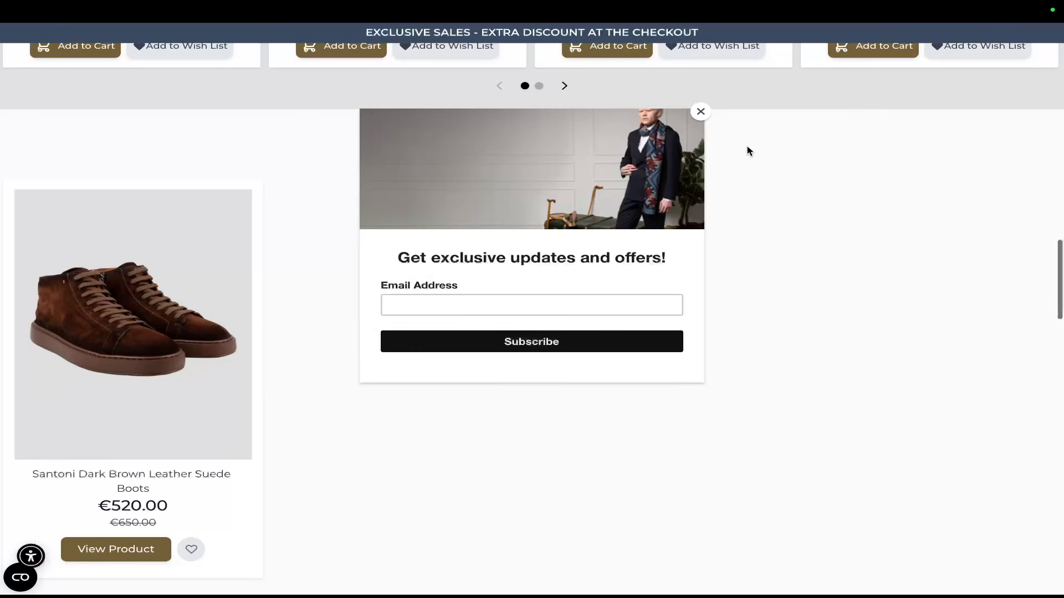
pyautogui.click(701, 112)
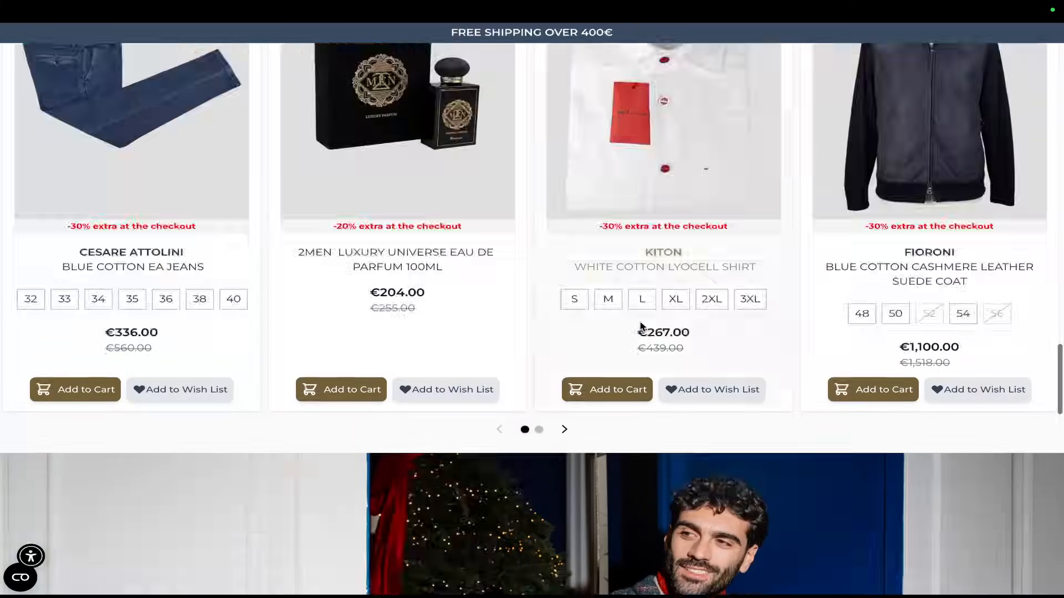
# - Examine the IsuiT homepage's banners, main products, recently viewed items and brand collections
pyautogui.scroll(20, 643, 317)
pyautogui.scroll(-5, 644, 315)
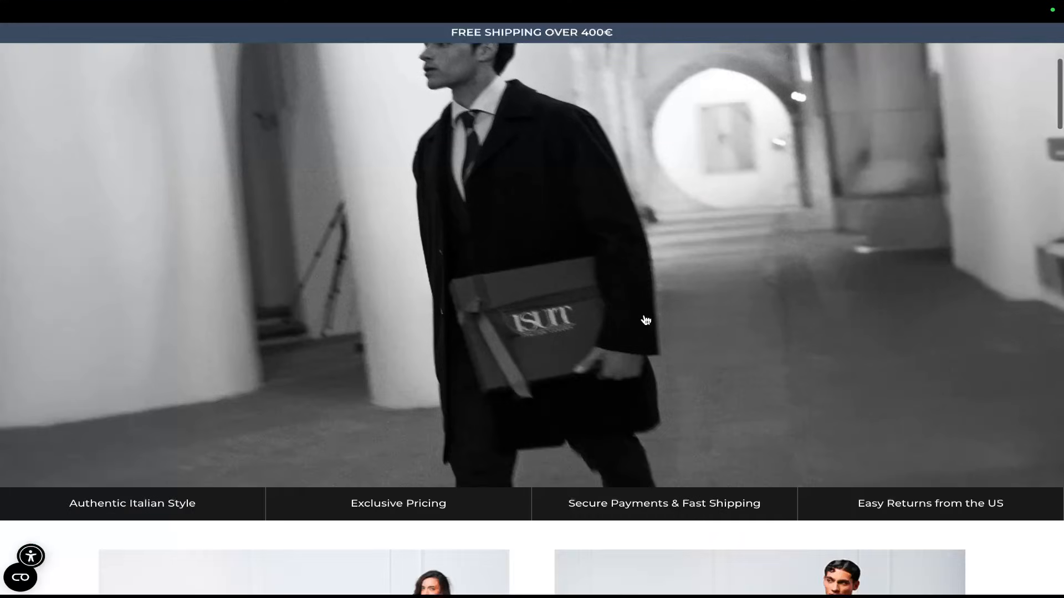
pyautogui.scroll(-20, 332, 283)
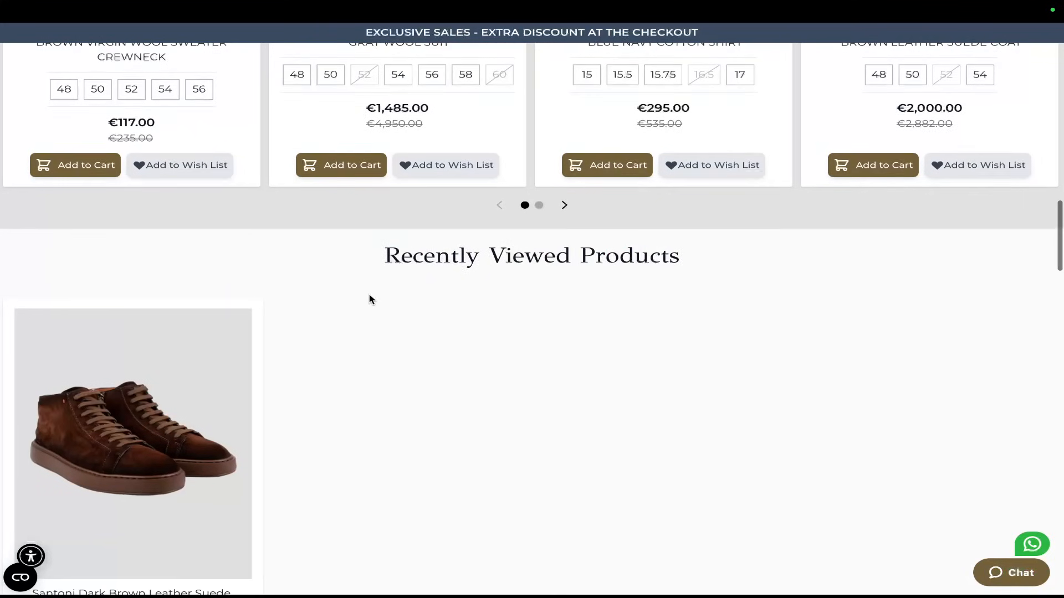
pyautogui.scroll(-5, 487, 318)
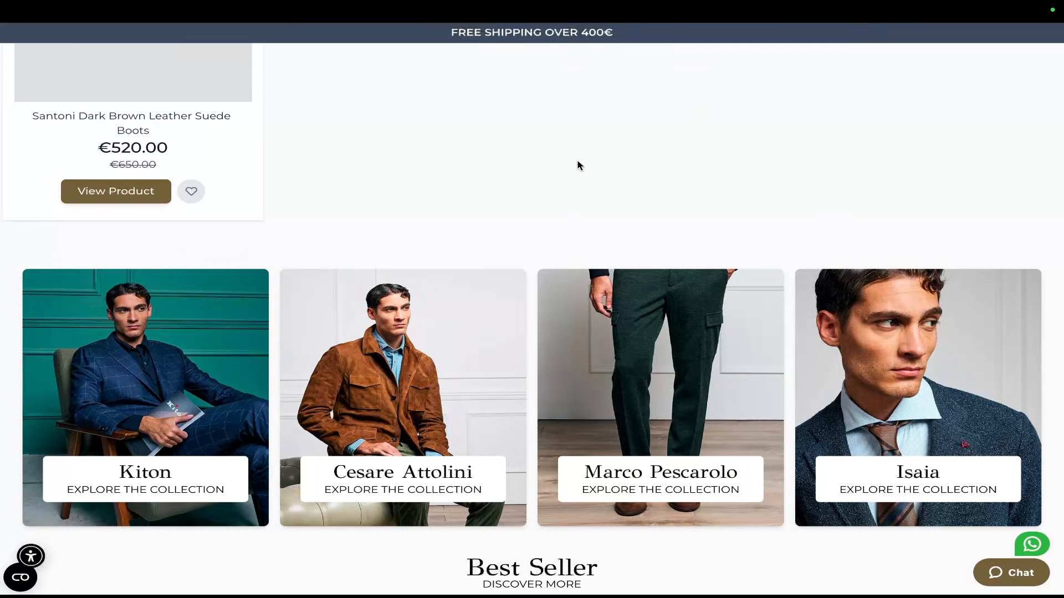
pyautogui.scroll(5, 578, 189)
pyautogui.scroll(10, 578, 213)
pyautogui.moveTo(886, 47)
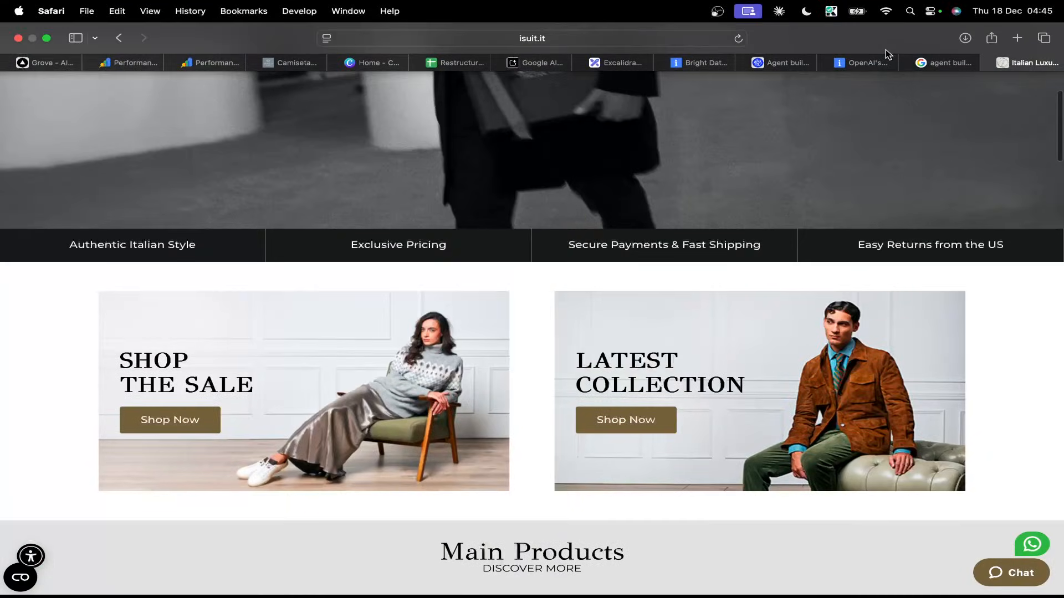
pyautogui.scroll(10, 699, 248)
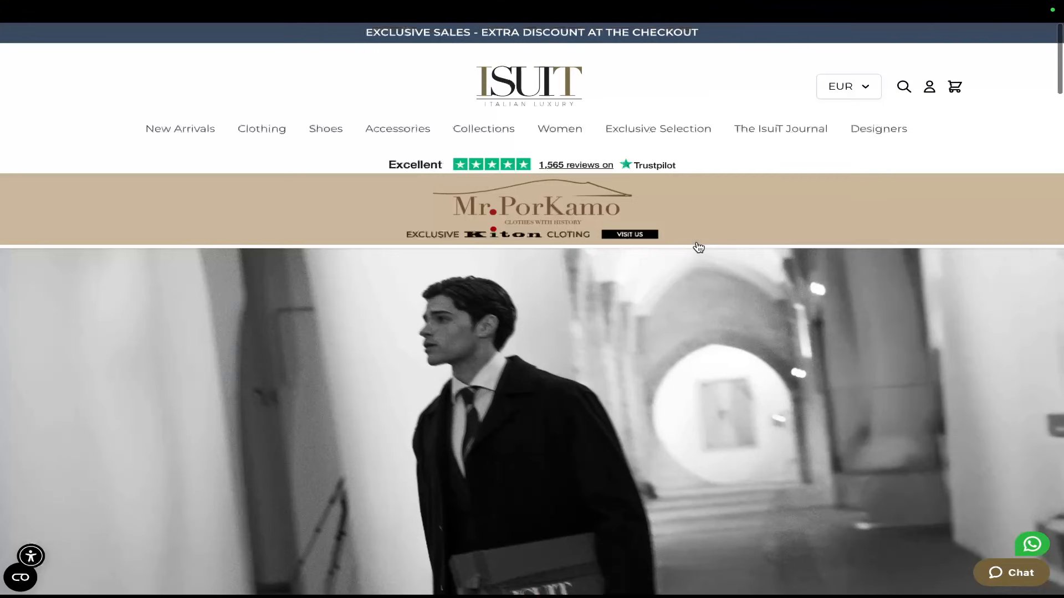
# - View the Exclusive Selection category's suits and blazers, and return to the store's homepage sections
pyautogui.click(654, 135)
pyautogui.scroll(-5, 659, 288)
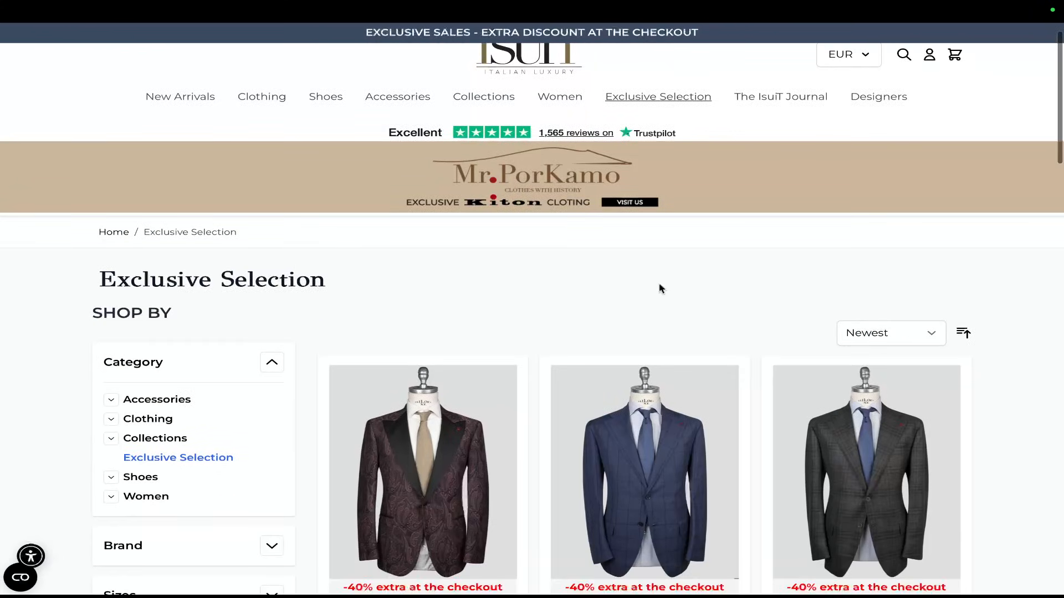
pyautogui.scroll(-4, 661, 288)
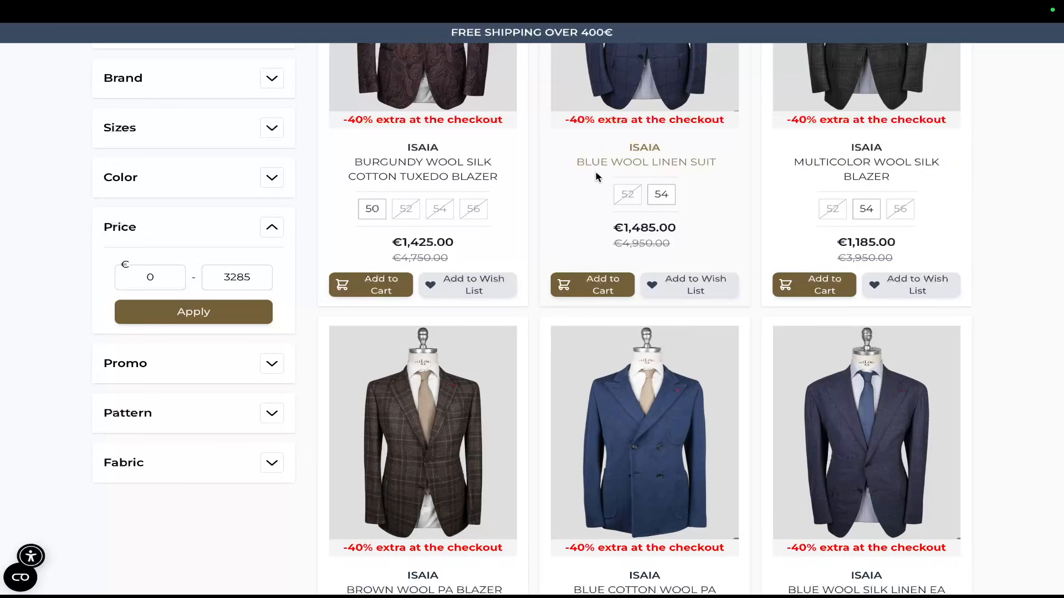
pyautogui.scroll(4, 610, 170)
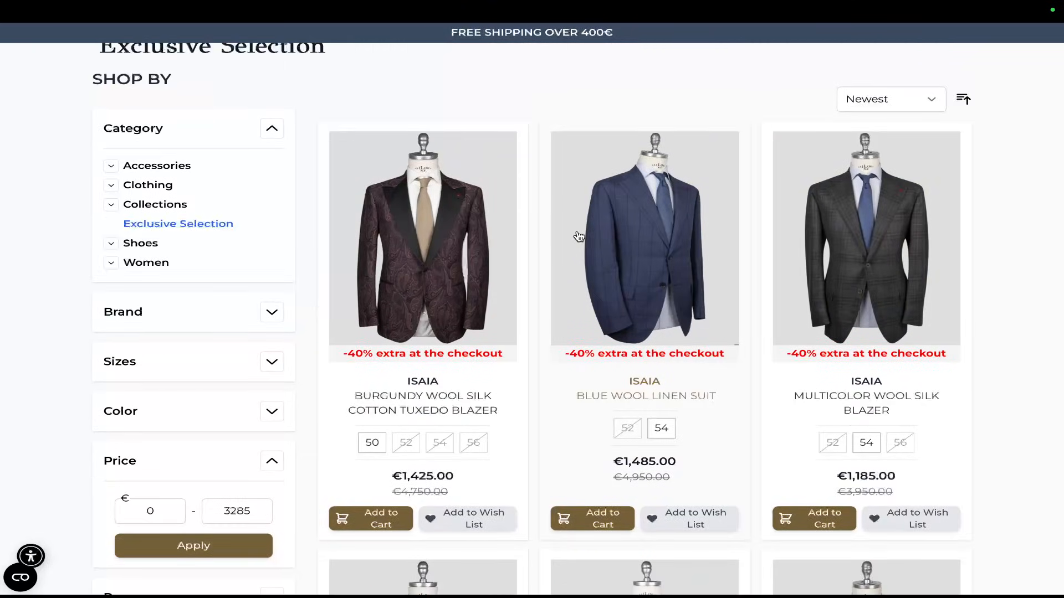
pyautogui.scroll(1, 576, 239)
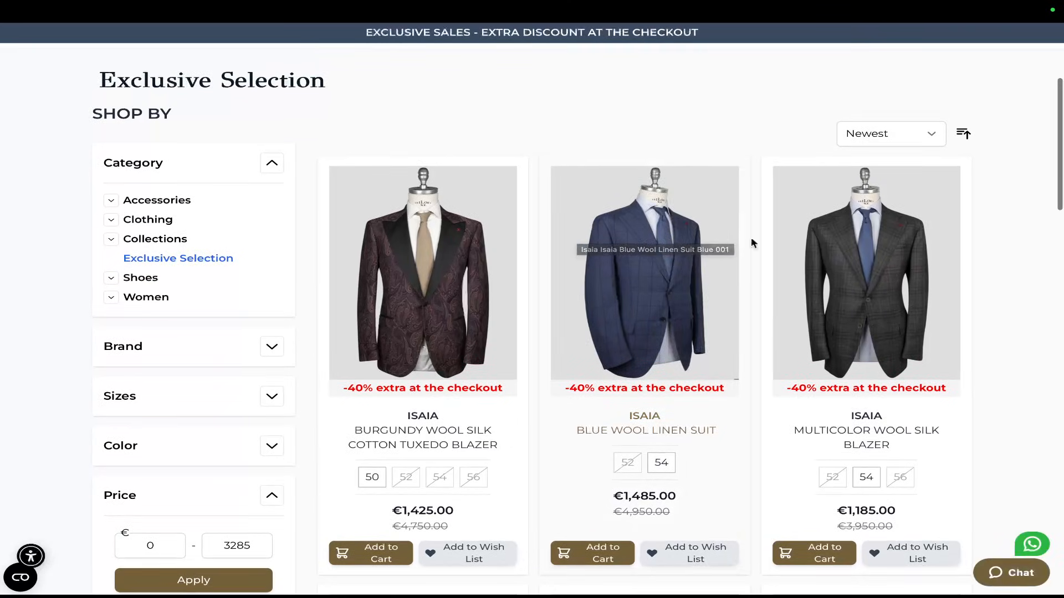
pyautogui.scroll(4, 715, 155)
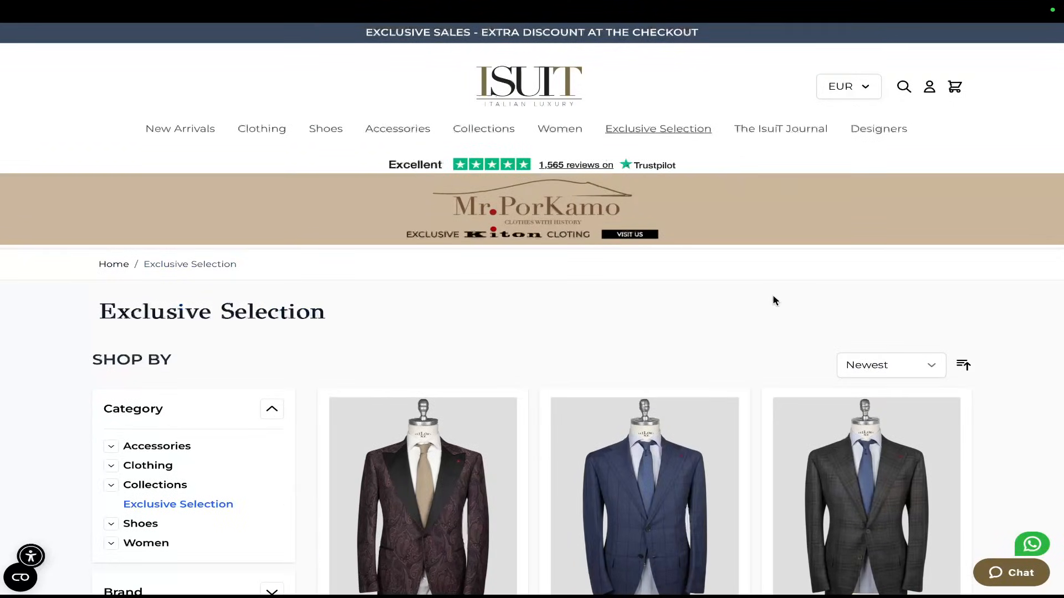
pyautogui.scroll(-10, 600, 303)
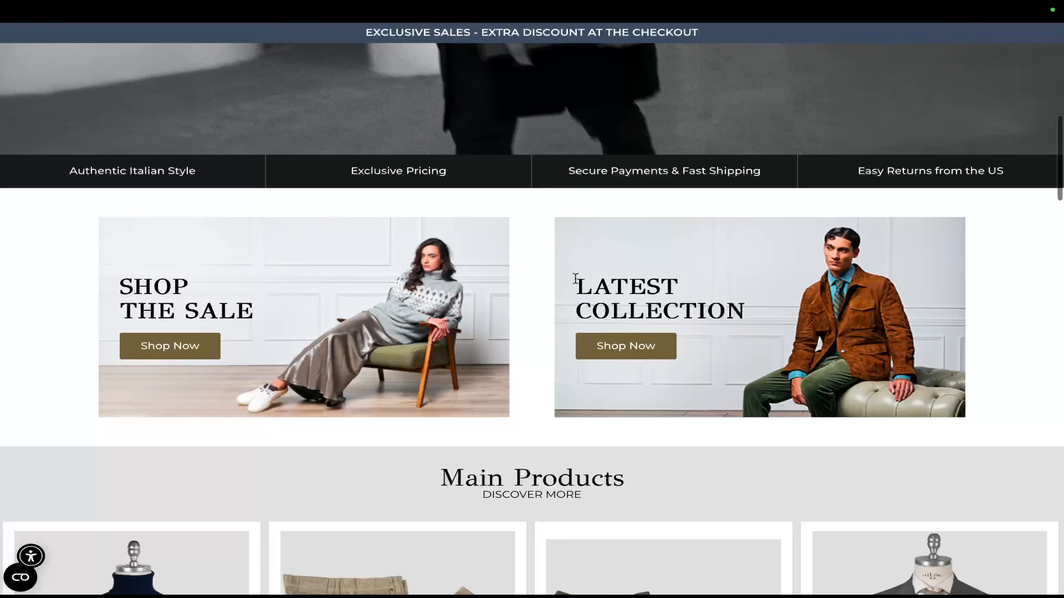
pyautogui.scroll(-8, 575, 278)
# - Load the 2men.it store in the same browser tab
pyautogui.moveTo(726, 17)
pyautogui.click(617, 43)
pyautogui.write('2men.it')
pyautogui.press('Return')
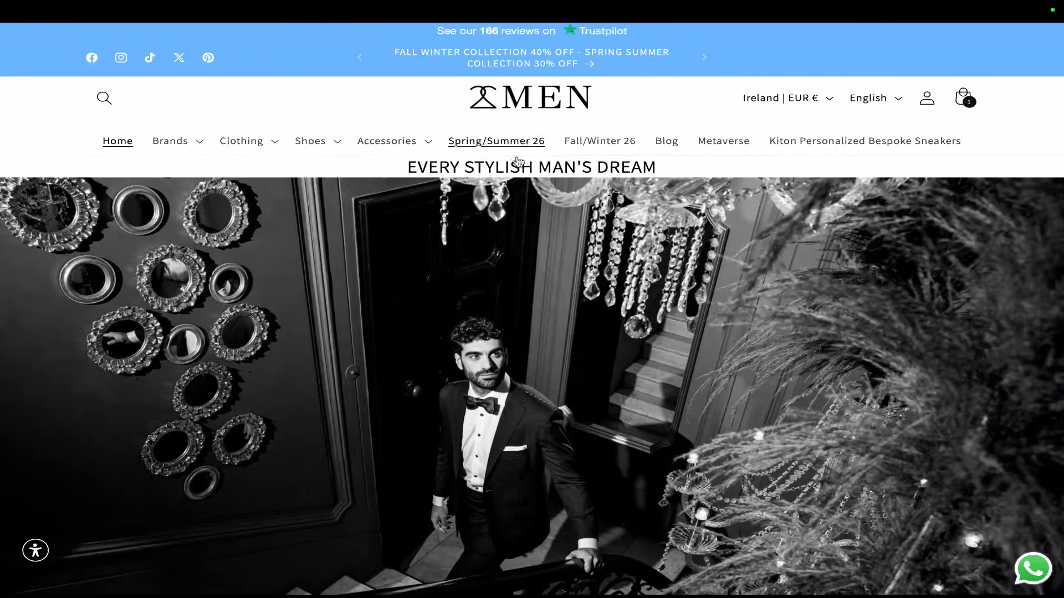
# - Open the Spring/Summer 26 collection and look through its listed products
pyautogui.click(515, 143)
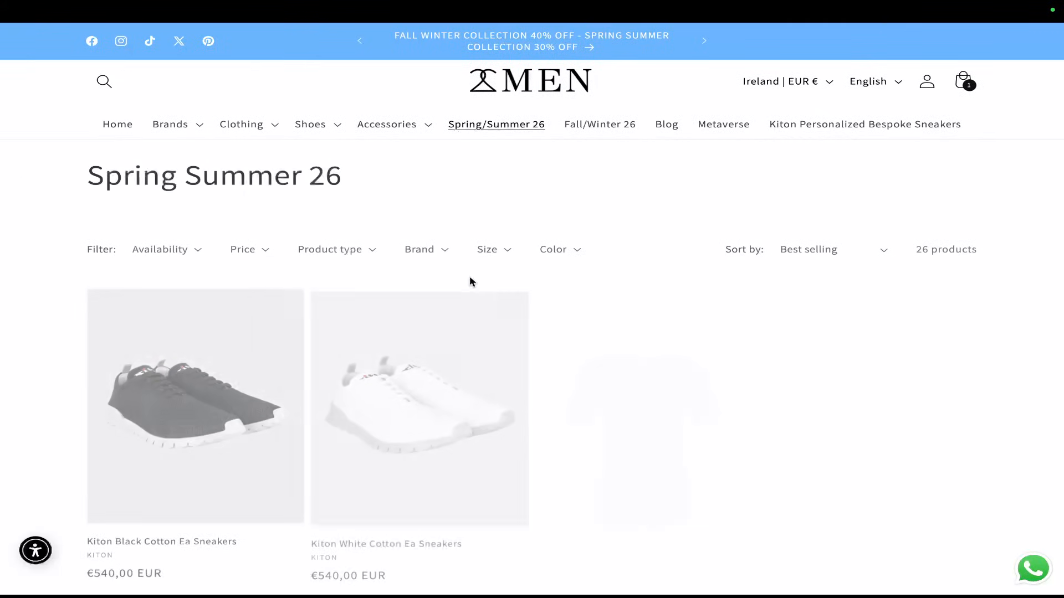
pyautogui.scroll(-1, 487, 252)
pyautogui.moveTo(89, 131); pyautogui.dragTo(368, 159)
pyautogui.click(367, 160)
pyautogui.scroll(-4, 183, 263)
pyautogui.scroll(-4, 323, 404)
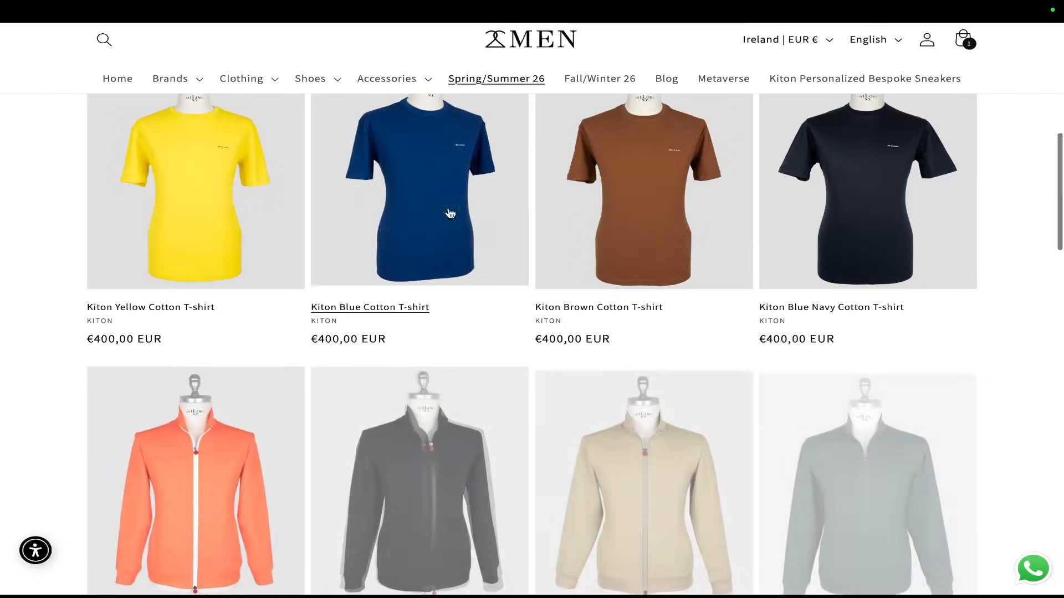
# - Load harborseo.ai in a new browser tab and sign in to Harbor with the Google account
pyautogui.click(854, 60)
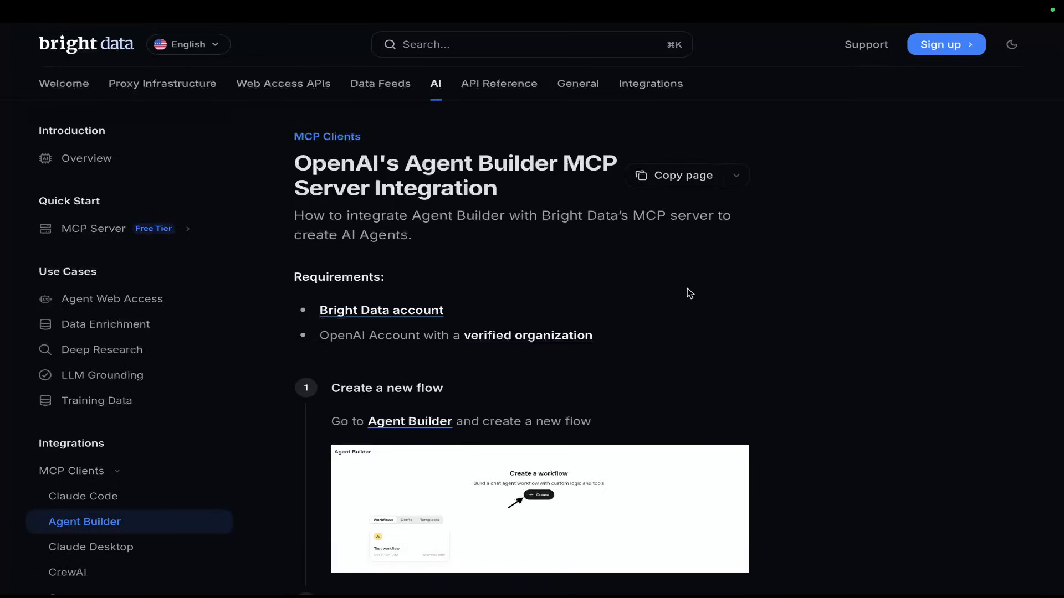
pyautogui.click(1047, 40)
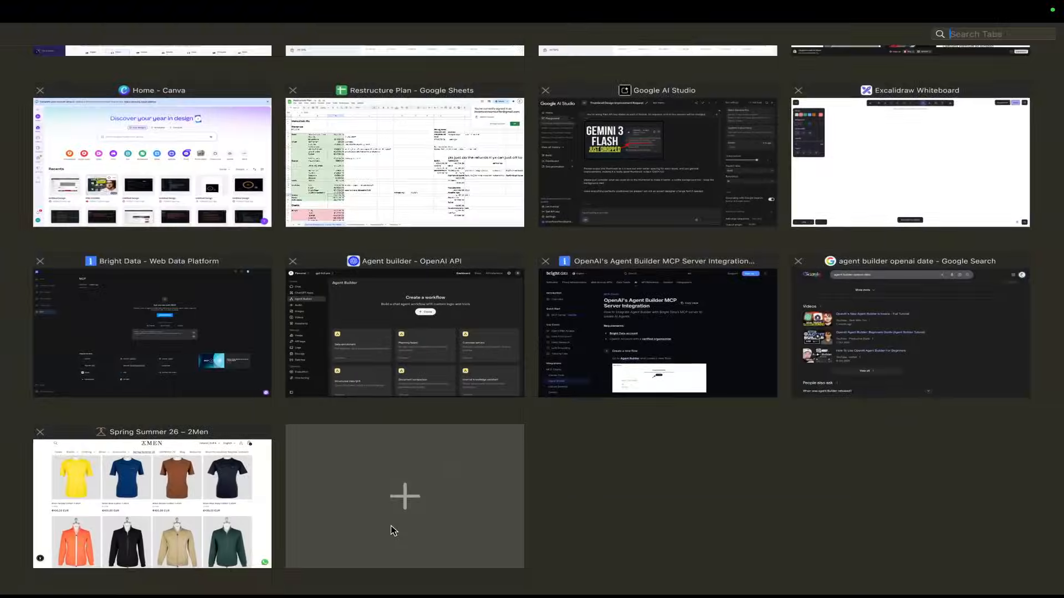
pyautogui.click(391, 527)
pyautogui.write('har')
pyautogui.press('Return')
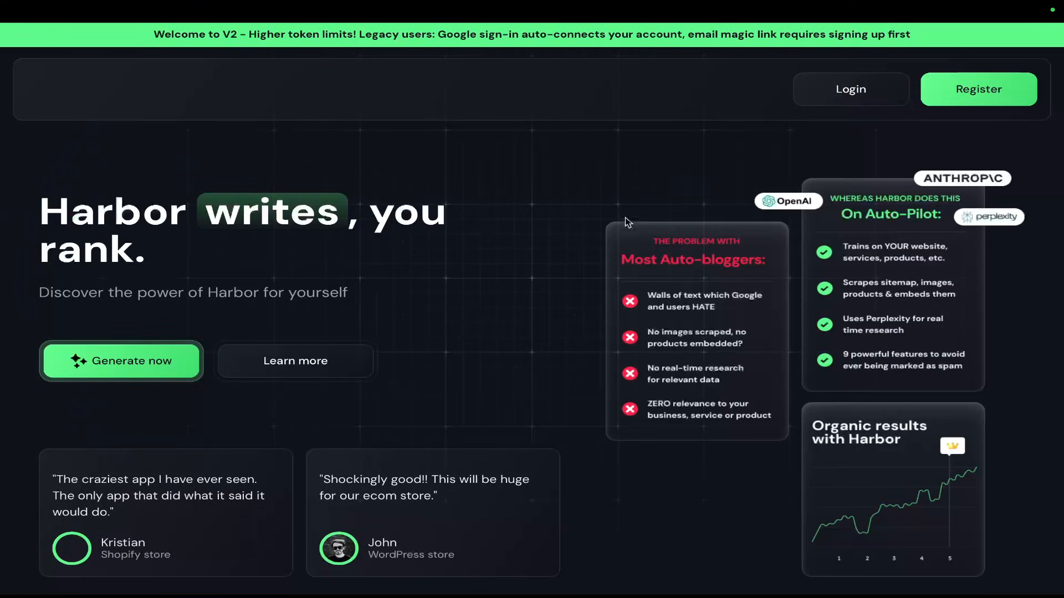
pyautogui.click(849, 89)
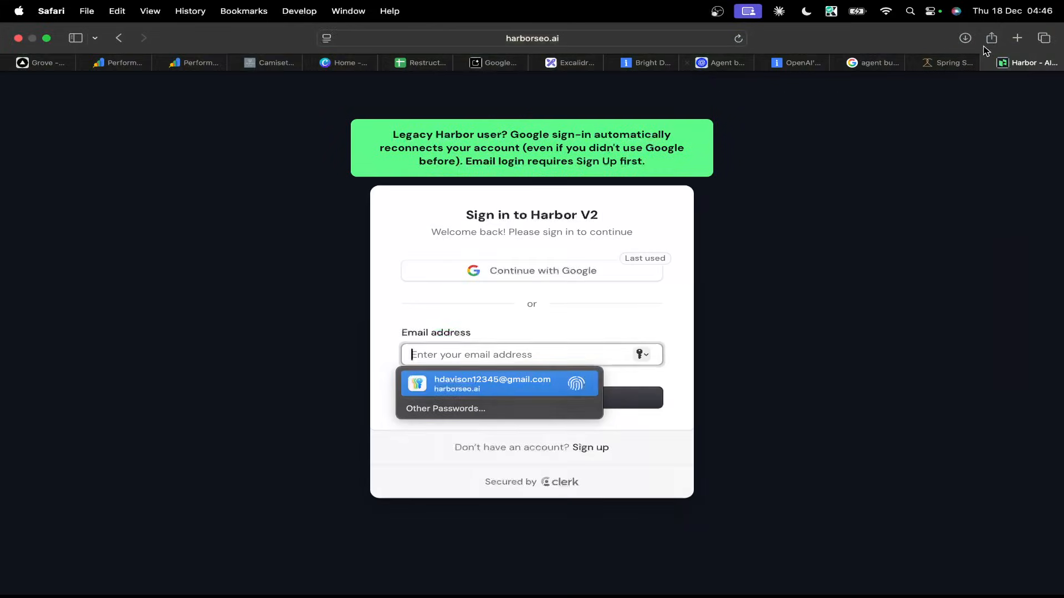
pyautogui.click(494, 271)
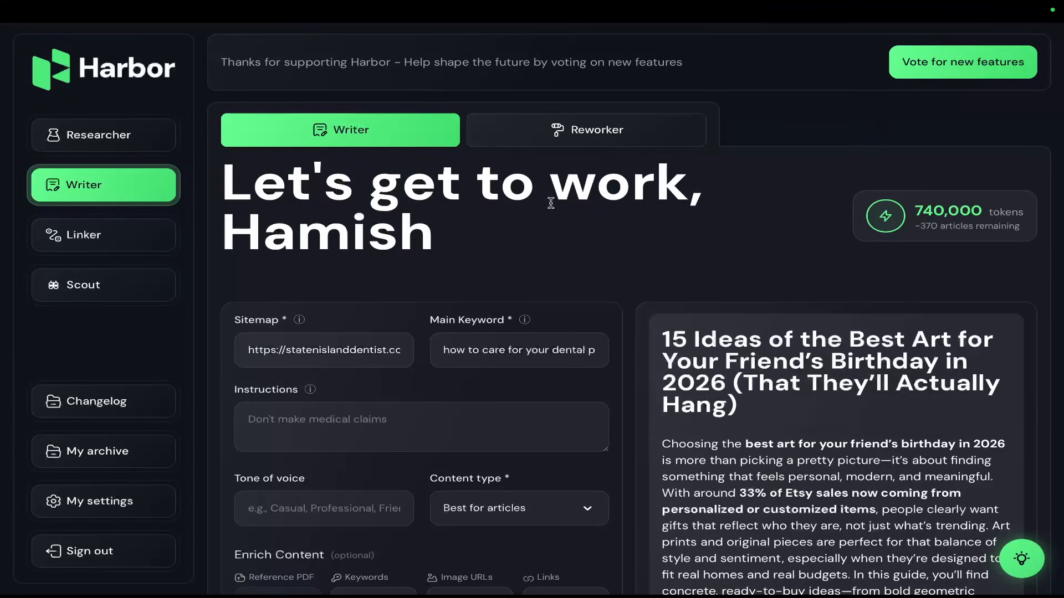
# - Inspect the sitemap URL entered in Harbor's Writer form
pyautogui.click(310, 359)
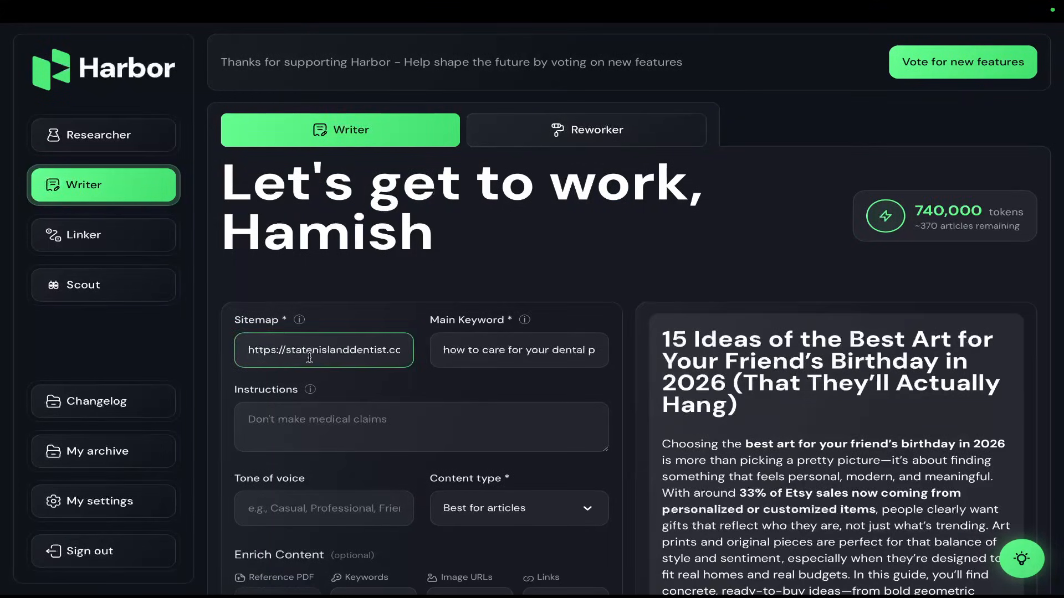
pyautogui.press('super+a')
pyautogui.click(559, 255)
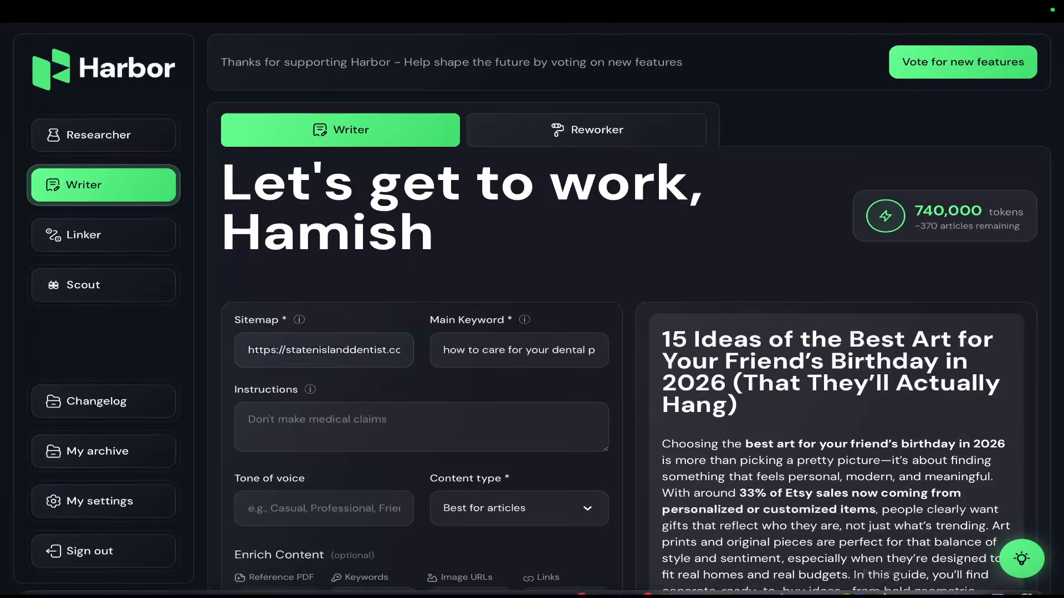
pyautogui.tripleClick(342, 342)
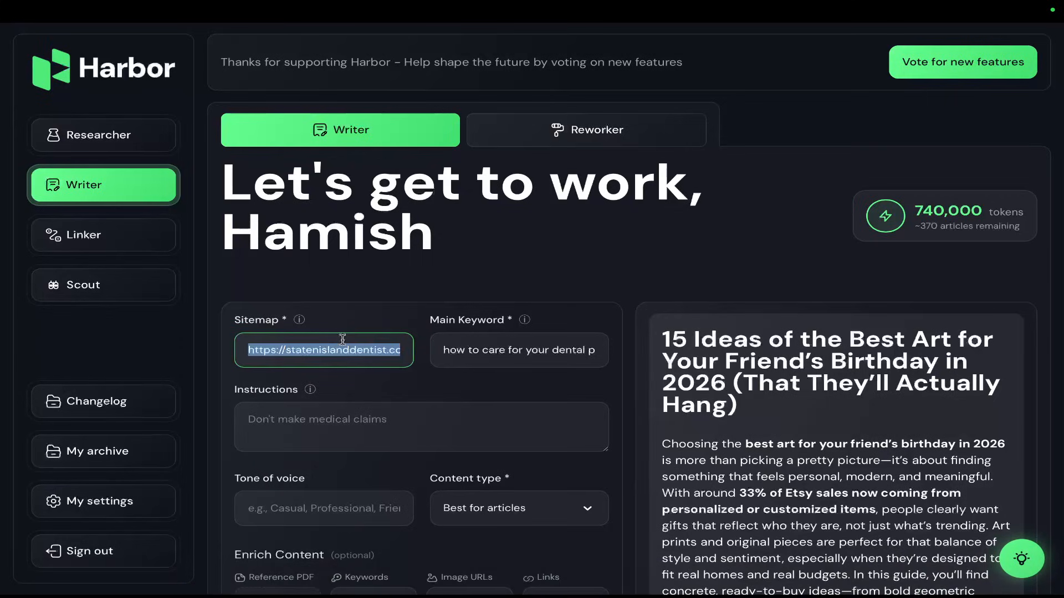
pyautogui.click(474, 258)
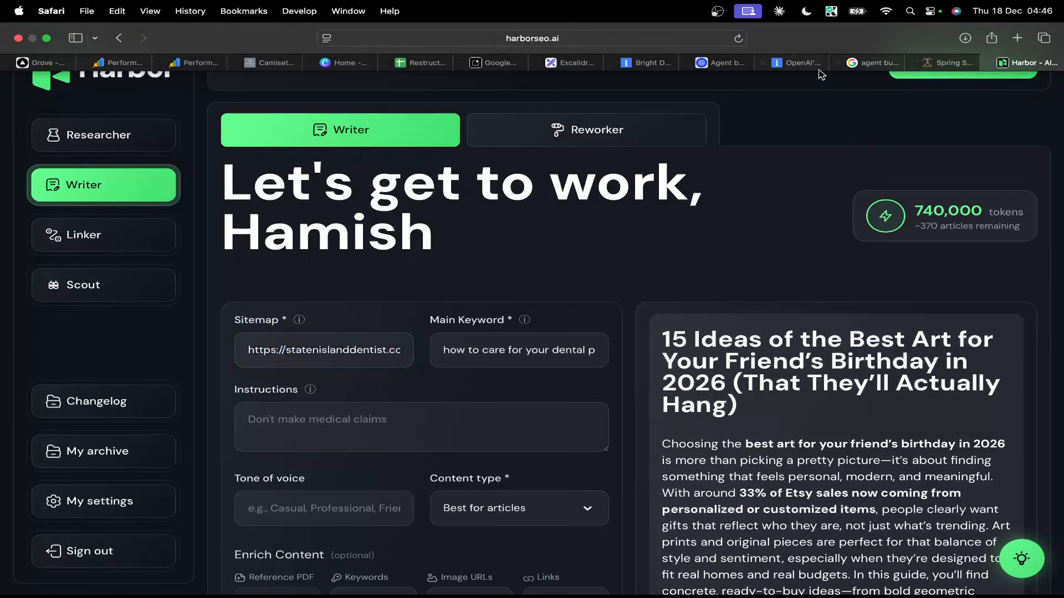
# - Review the setup steps in Bright Data's integration guide and bring up OpenAI's Agent Builder workflow page
pyautogui.click(810, 65)
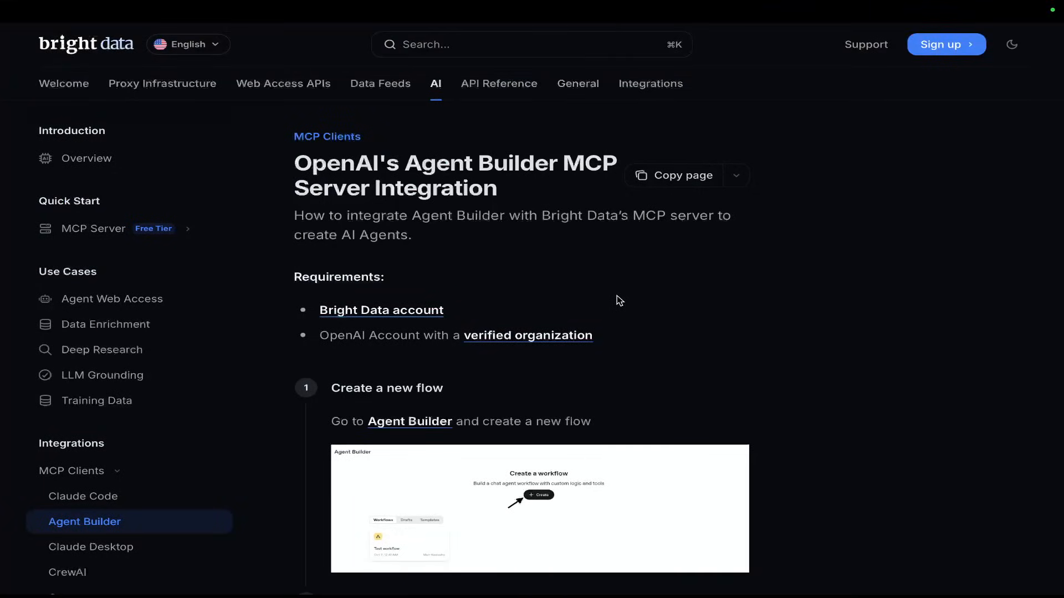
pyautogui.scroll(-8, 617, 296)
pyautogui.scroll(5, 429, 238)
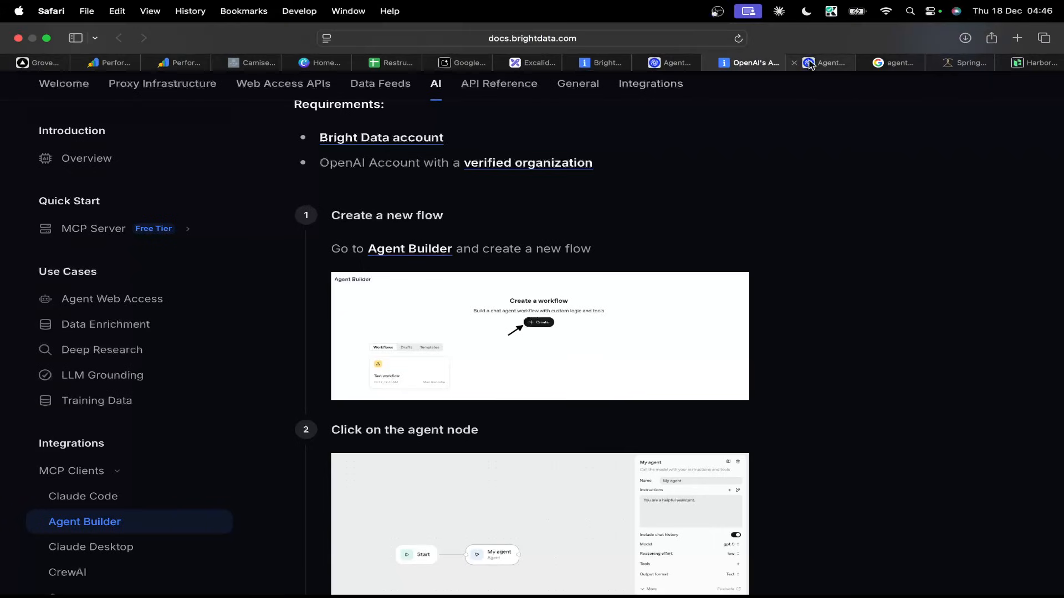
pyautogui.click(800, 65)
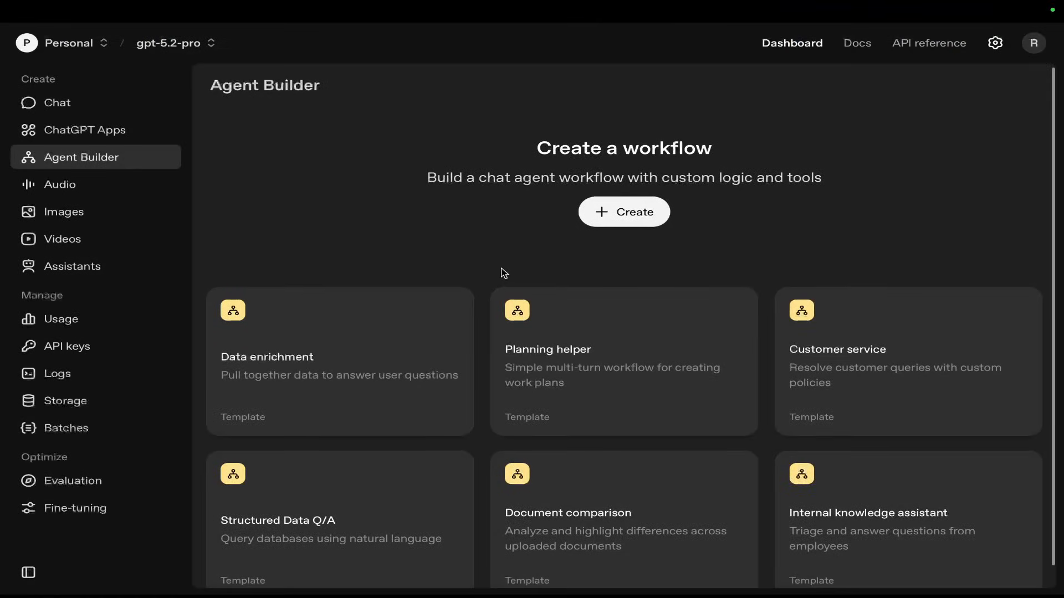
pyautogui.scroll(-1, 478, 300)
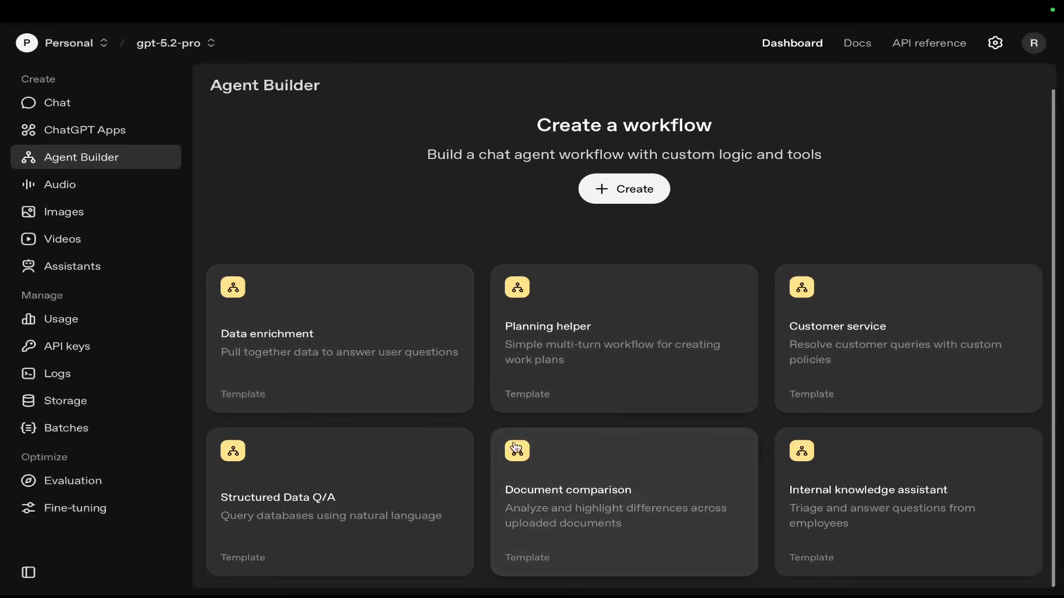
# - Create a workflow from the Data enrichment template and look over its notes and connected agent nodes
pyautogui.click(317, 367)
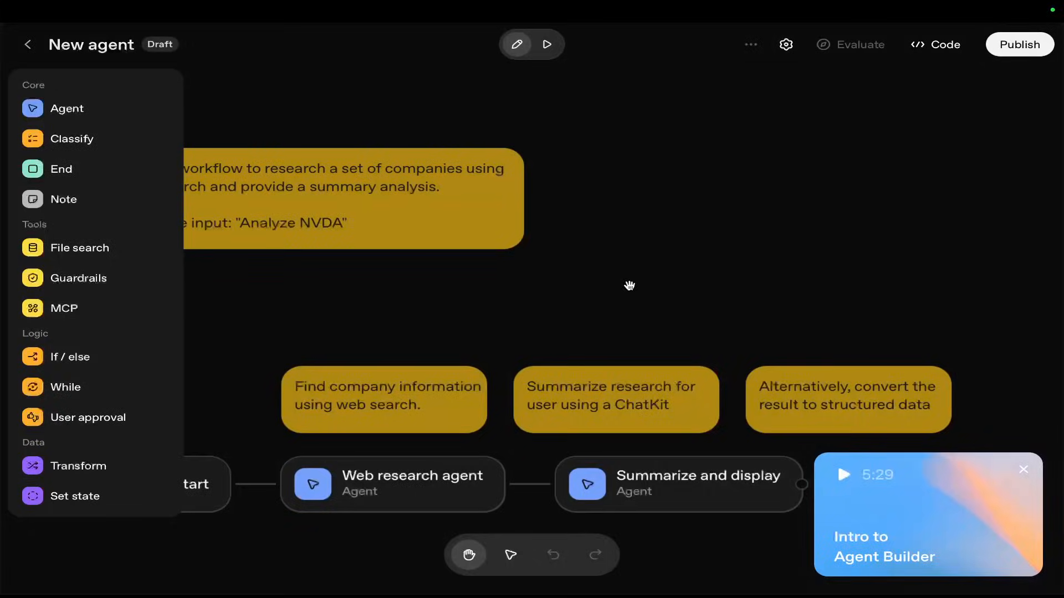
pyautogui.moveTo(630, 285); pyautogui.dragTo(698, 154)
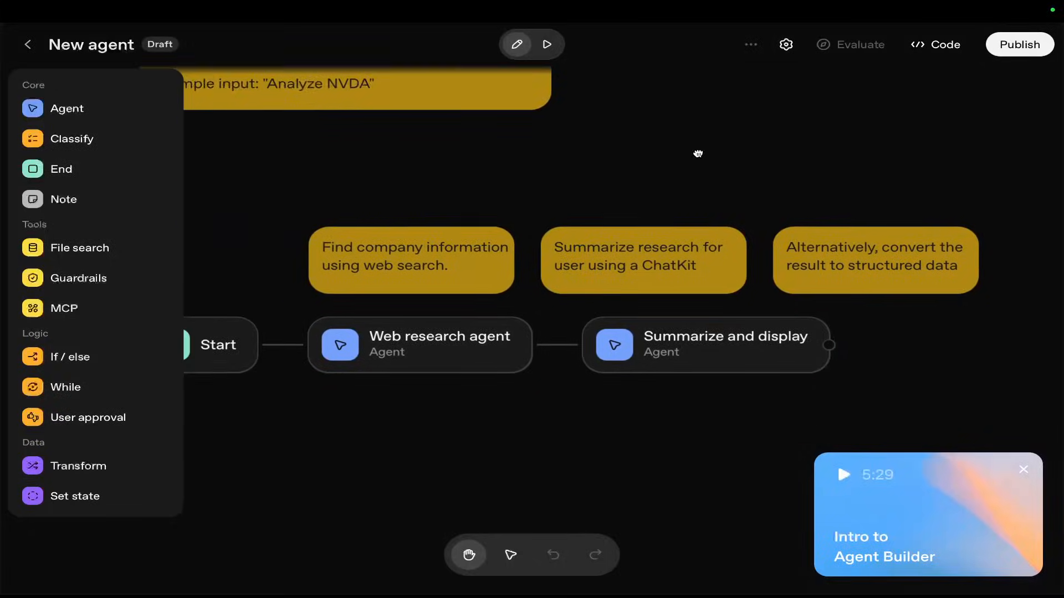
pyautogui.scroll(-5, 712, 221)
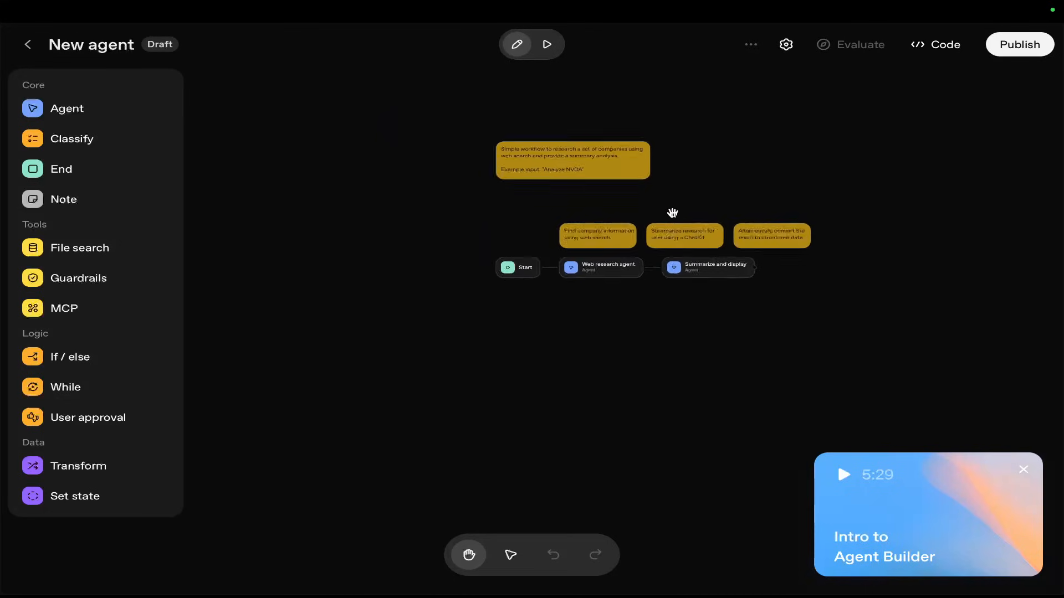
pyautogui.scroll(5, 672, 211)
pyautogui.moveTo(702, 190); pyautogui.dragTo(716, 185)
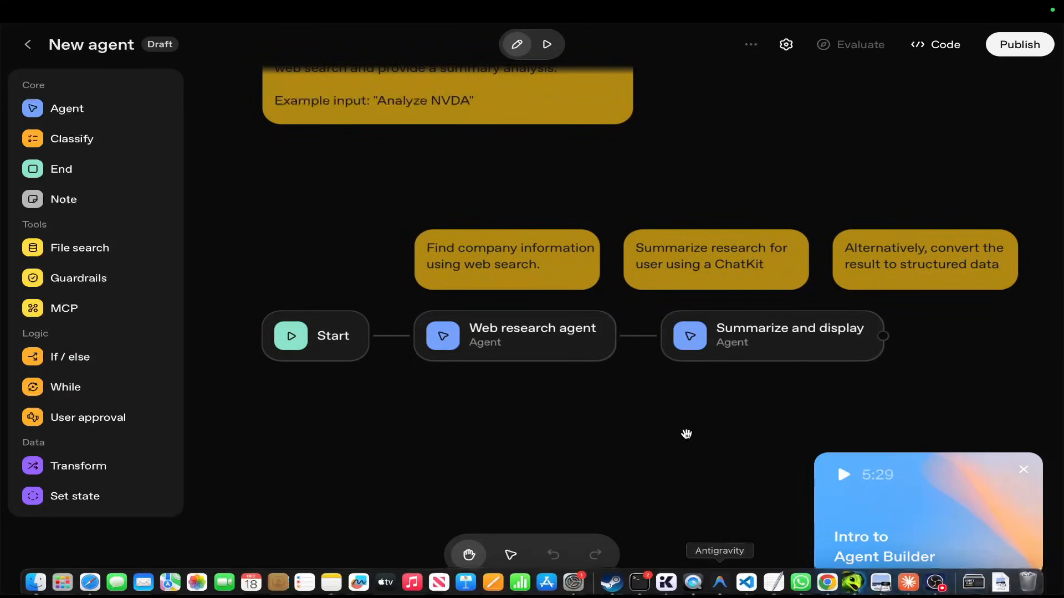
pyautogui.scroll(3, 520, 261)
pyautogui.scroll(-1, 519, 261)
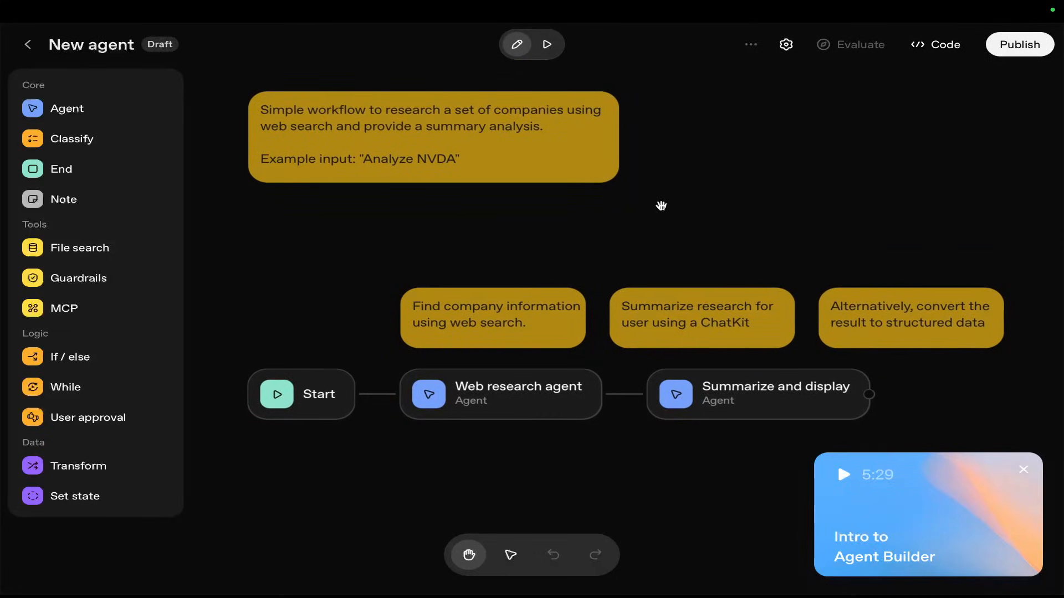
pyautogui.scroll(-2, 593, 241)
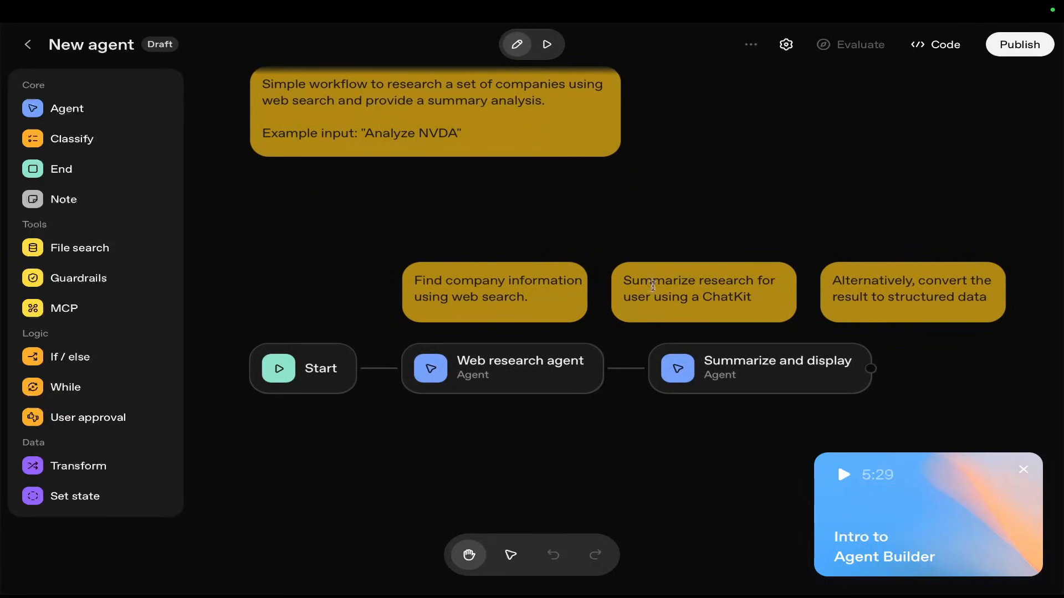
pyautogui.scroll(-2, 662, 247)
# - Check the Publish workflow dialog without publishing, and review the workflow's Agents SDK code in TypeScript
pyautogui.click(1031, 46)
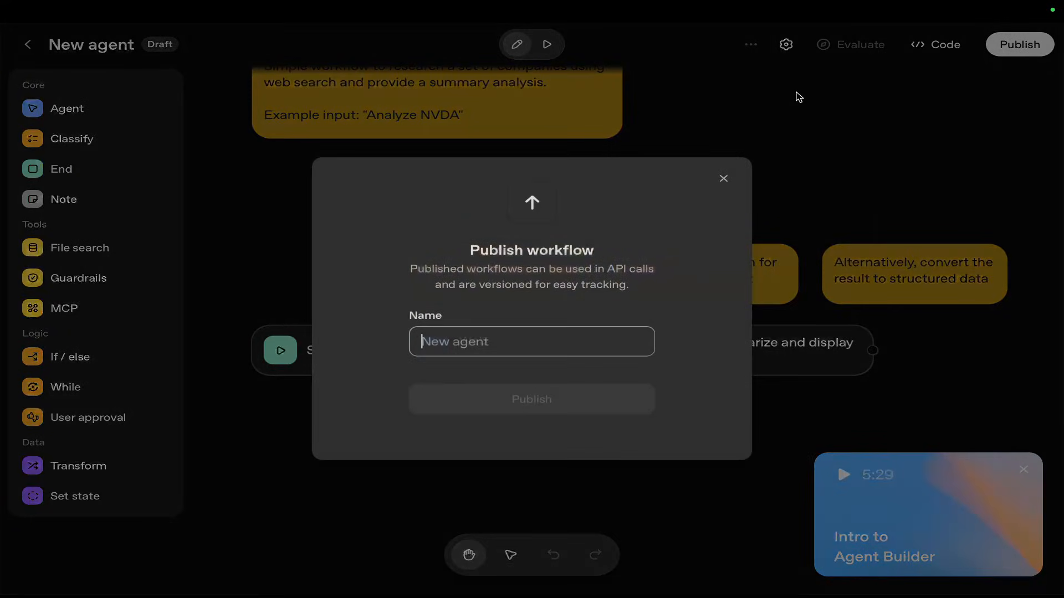
pyautogui.click(776, 127)
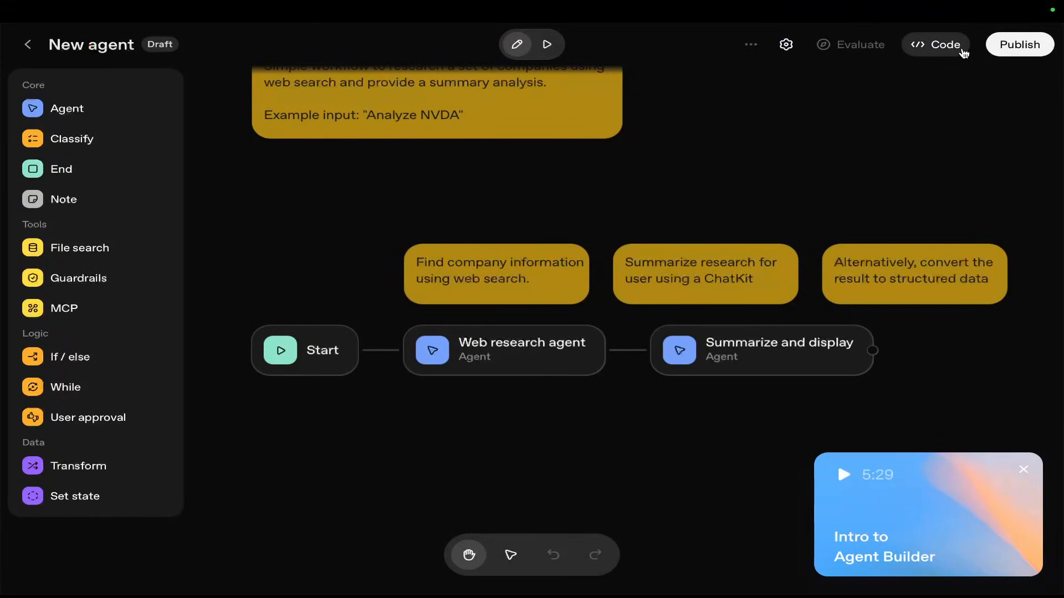
pyautogui.click(963, 52)
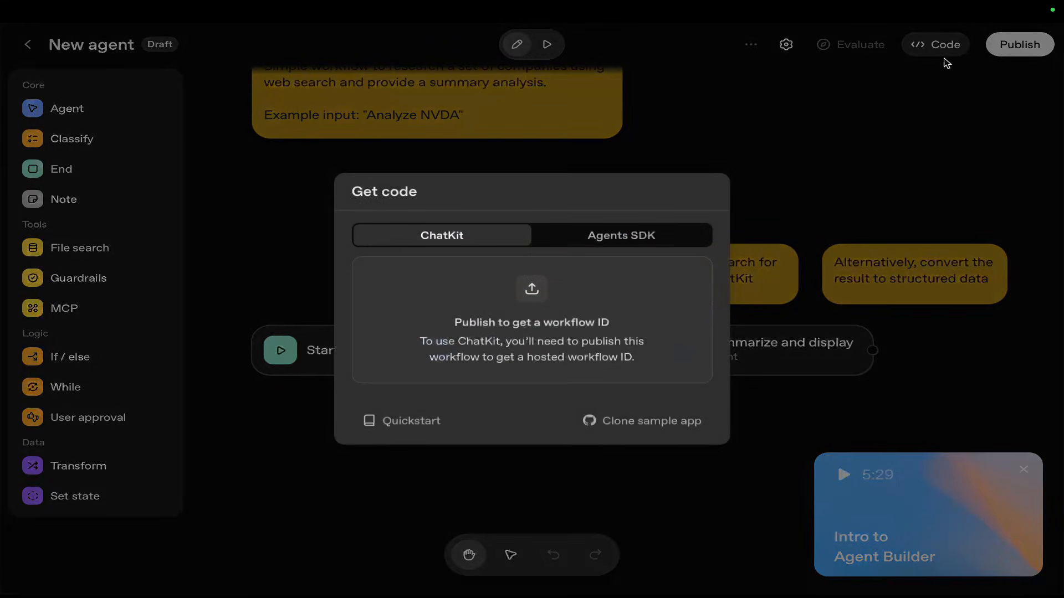
pyautogui.click(613, 246)
pyautogui.scroll(-15, 589, 268)
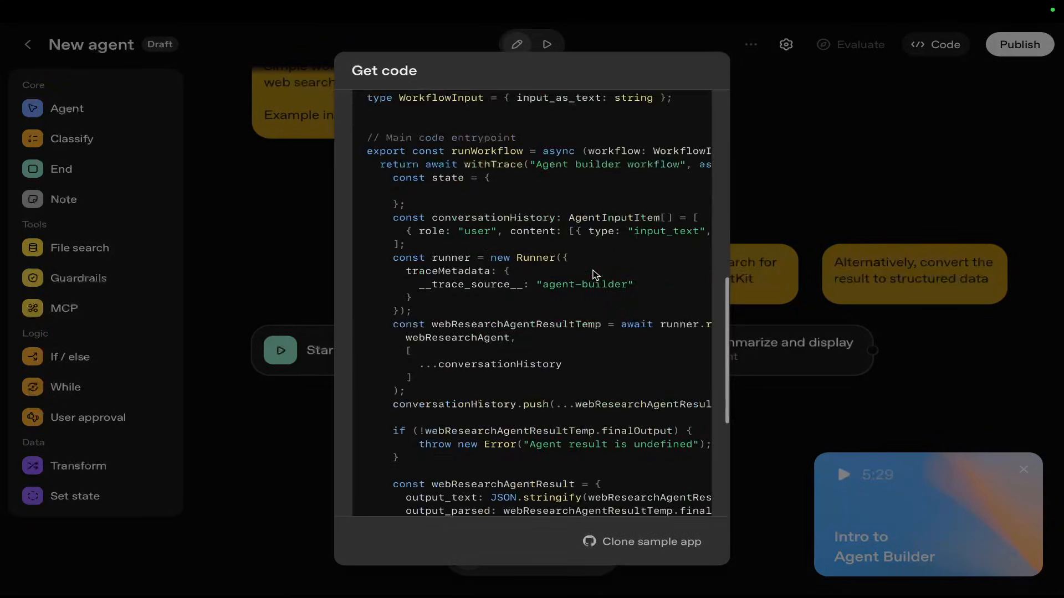
pyautogui.moveTo(482, 497); pyautogui.dragTo(358, 167)
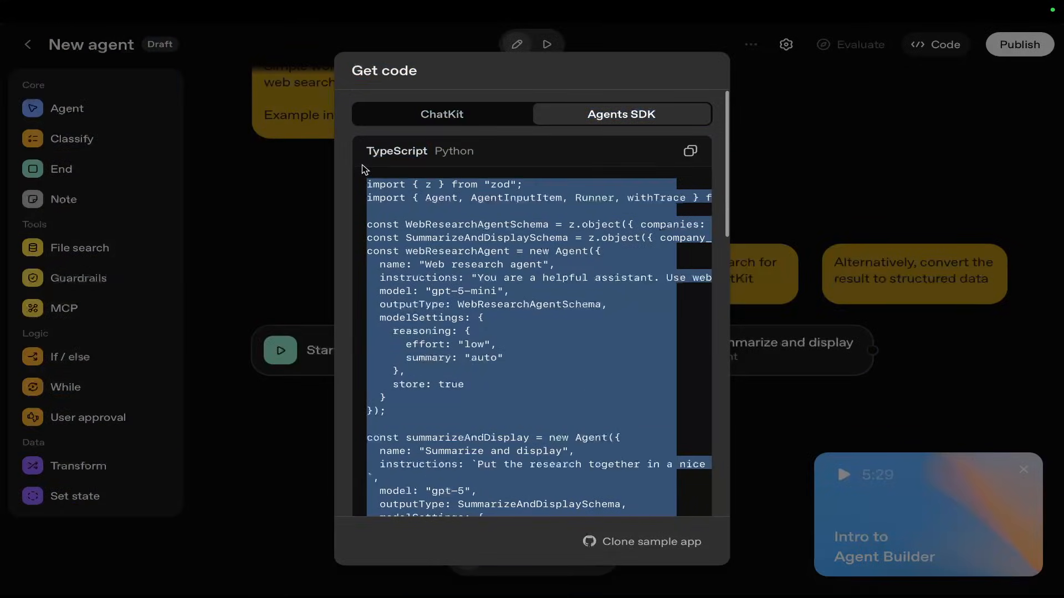
pyautogui.click(541, 279)
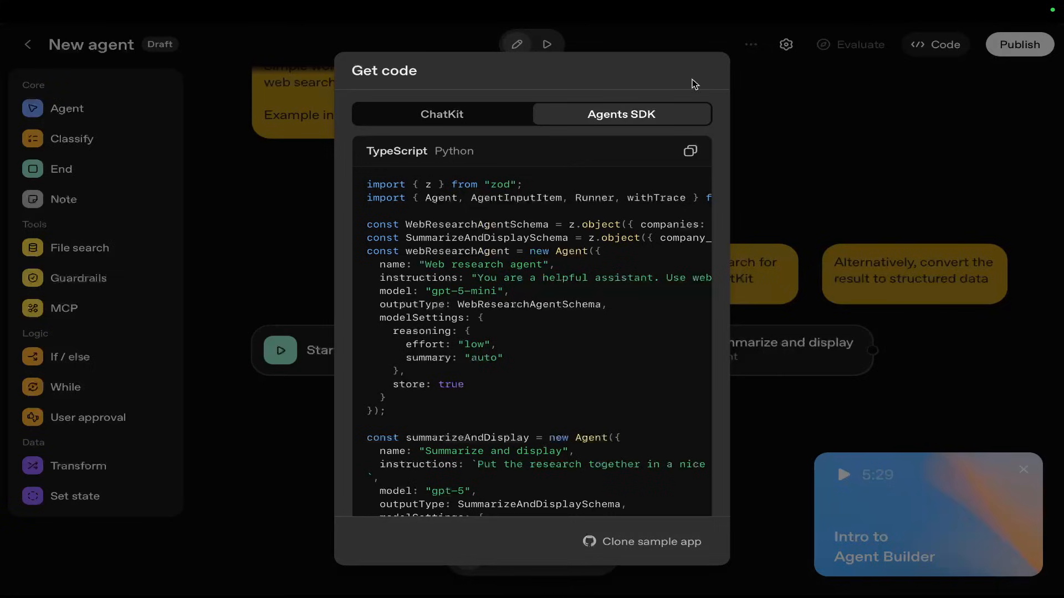
pyautogui.click(809, 166)
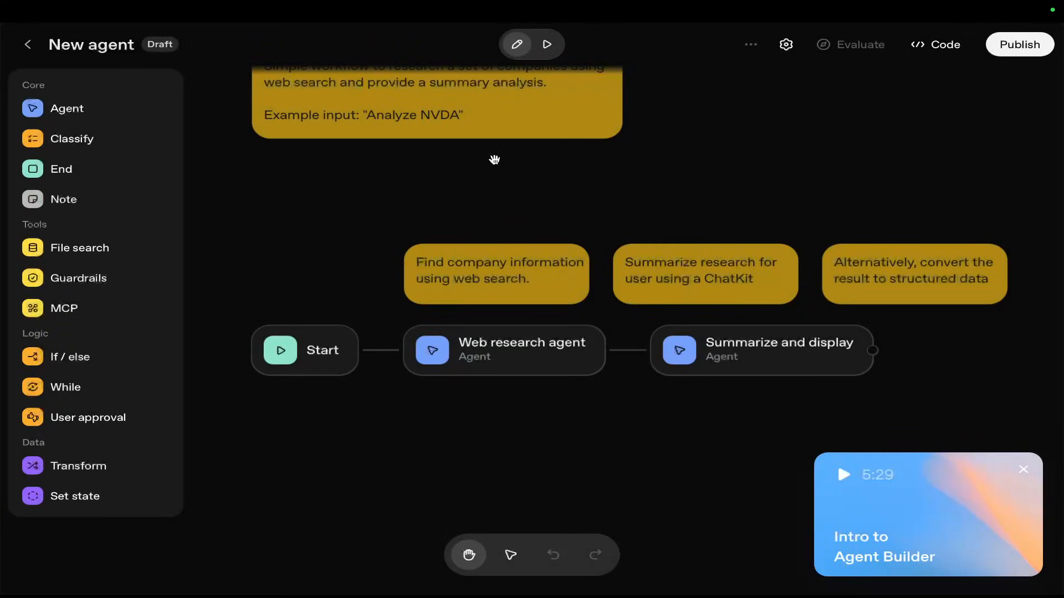
# - Load localhost:3000 in the browser tab next to the workflow
pyautogui.moveTo(829, 51)
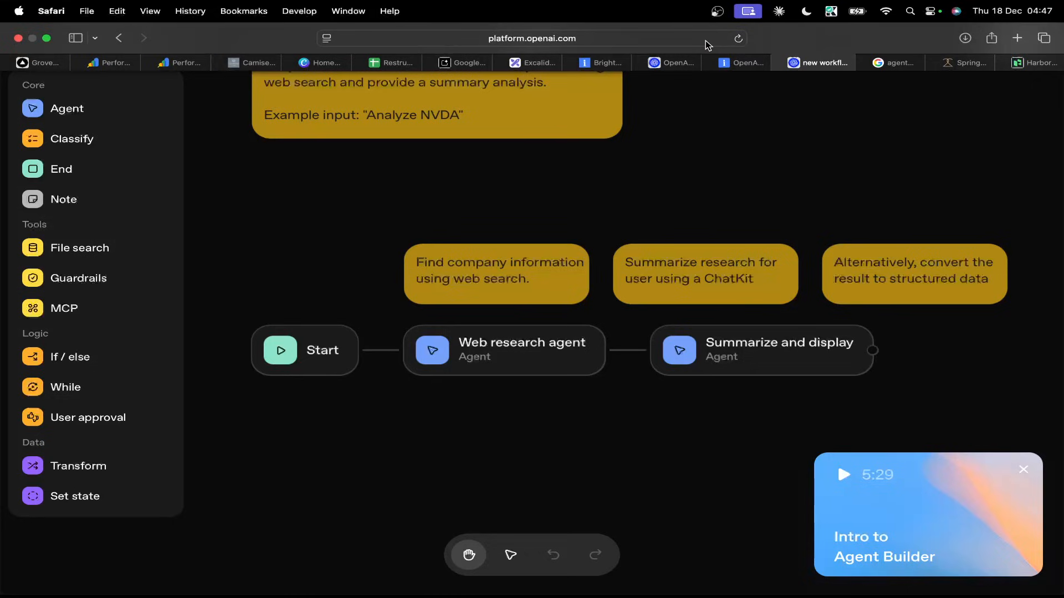
pyautogui.hotkey('ctrl', 'Tab')
pyautogui.click(591, 36)
pyautogui.write('localhost:3000')
pyautogui.press('Return')
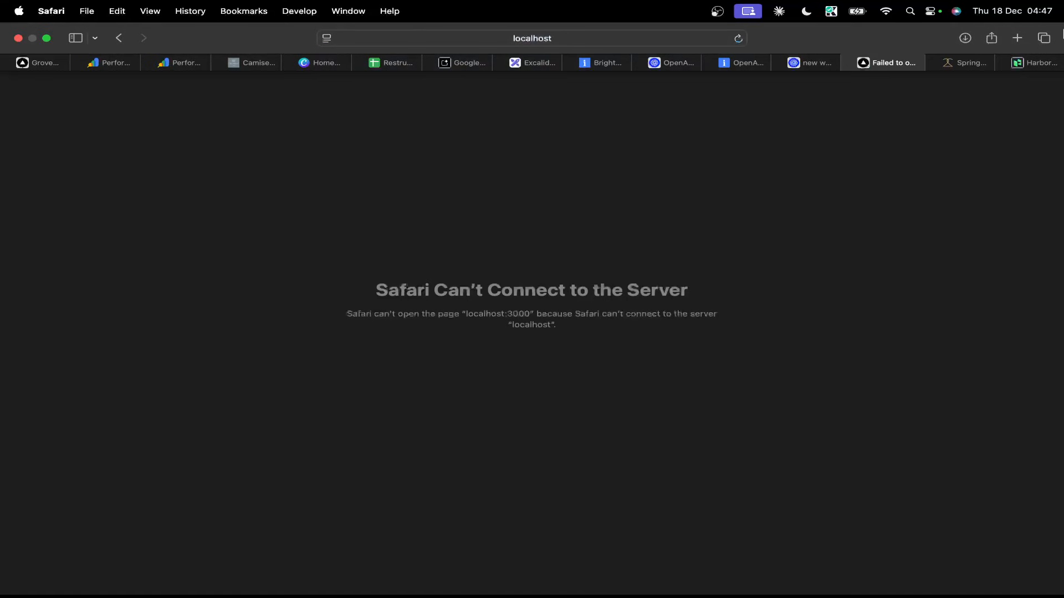
pyautogui.click(592, 44)
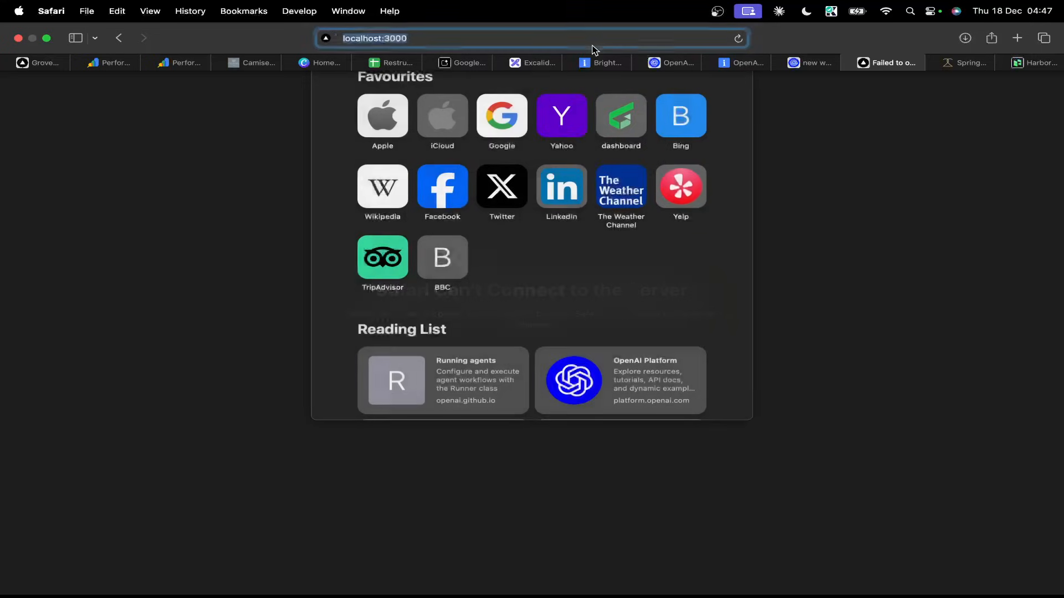
pyautogui.click(848, 236)
pyautogui.moveTo(918, 594)
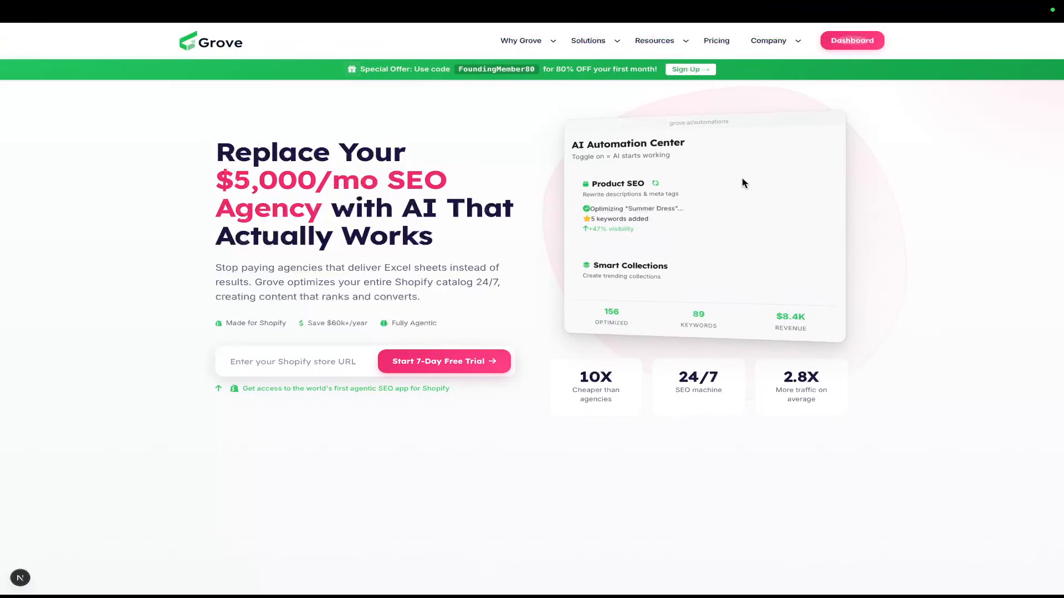
# - Enlarge the Grove site, open its dashboard, and look through the performance summary and Module Breakdown
pyautogui.press('super+plus')
pyautogui.press('super+plus')
pyautogui.press('super+plus')
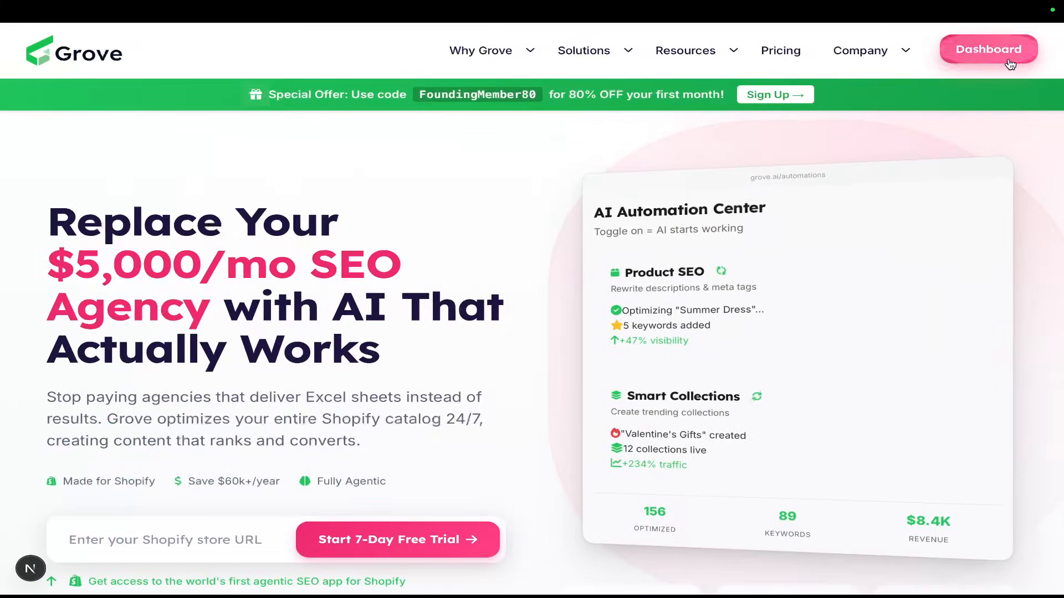
pyautogui.click(988, 50)
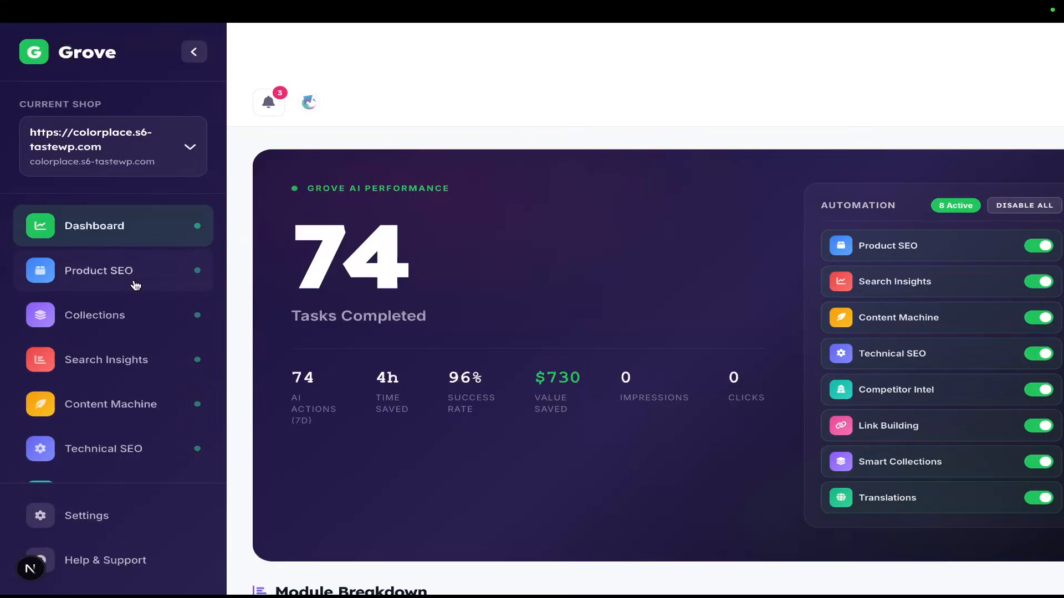
pyautogui.scroll(-4, 466, 340)
pyautogui.press('super+minus')
pyautogui.press('super+minus')
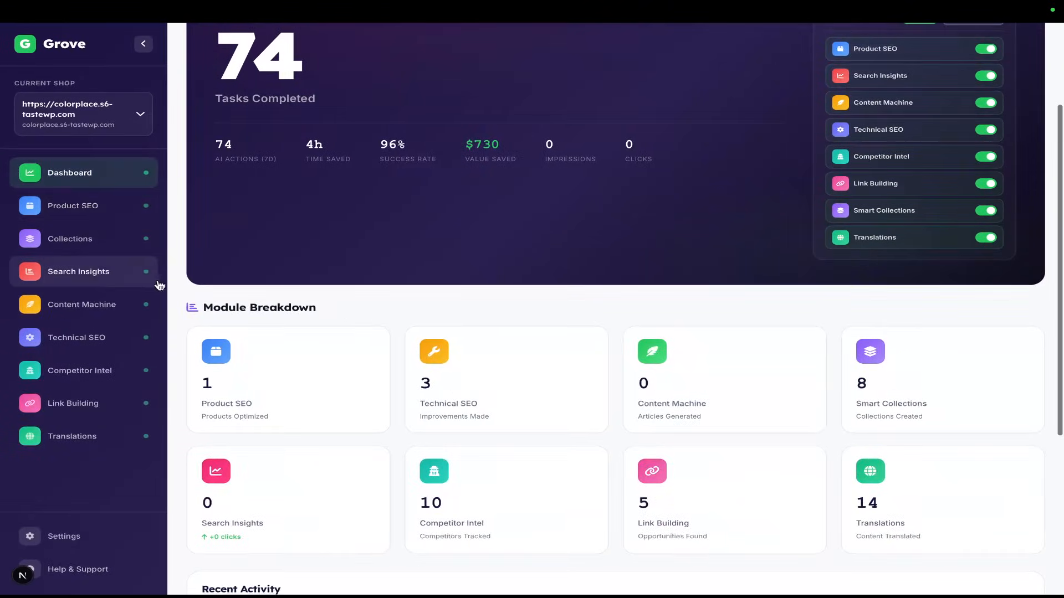
# - Open Grove's Product SEO page and review its automation summary and recent transformations
pyautogui.click(115, 206)
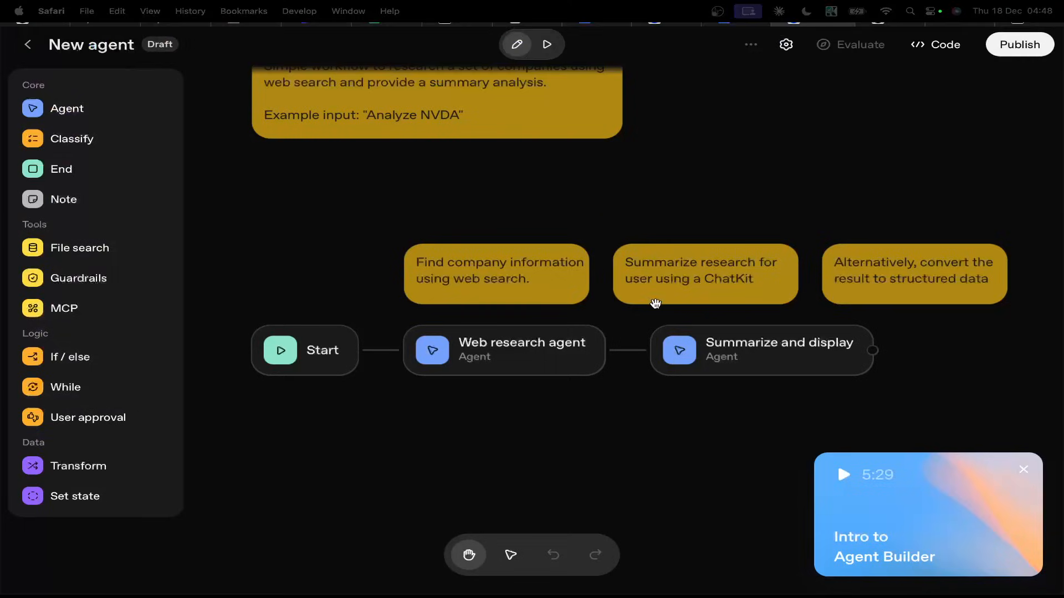
pyautogui.click(889, 63)
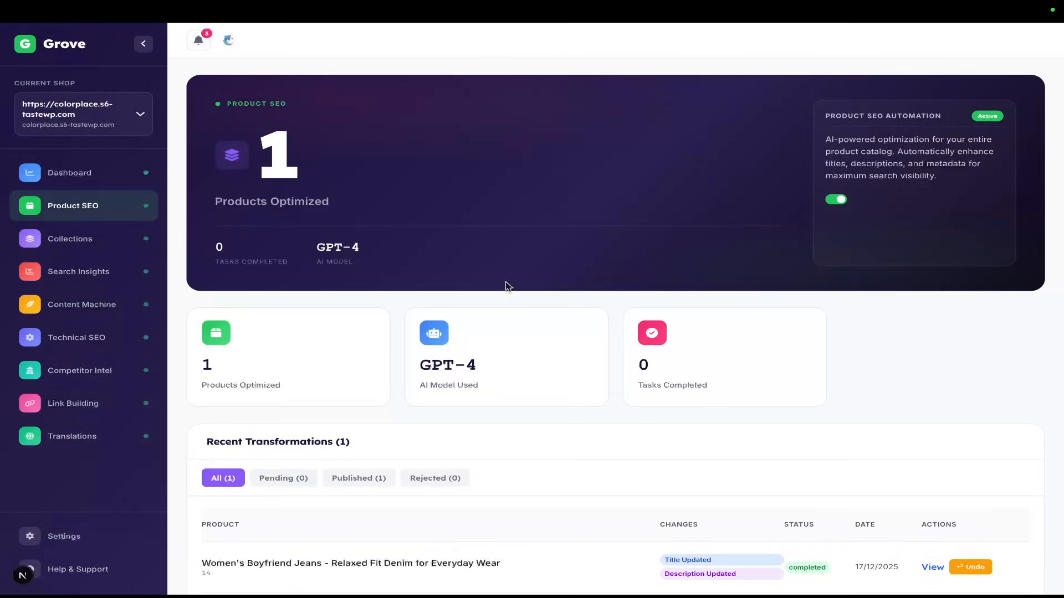
pyautogui.scroll(-2, 475, 393)
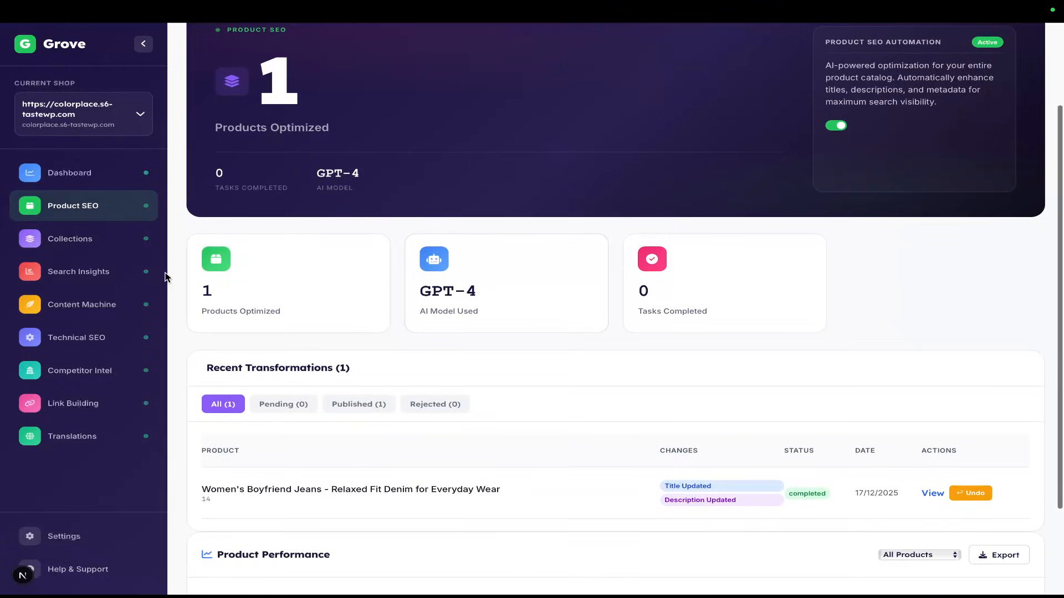
# - Return to the Agent Builder workflow and move the Summarize and display and Web research agent nodes slightly lower, level with each other
pyautogui.click(820, 64)
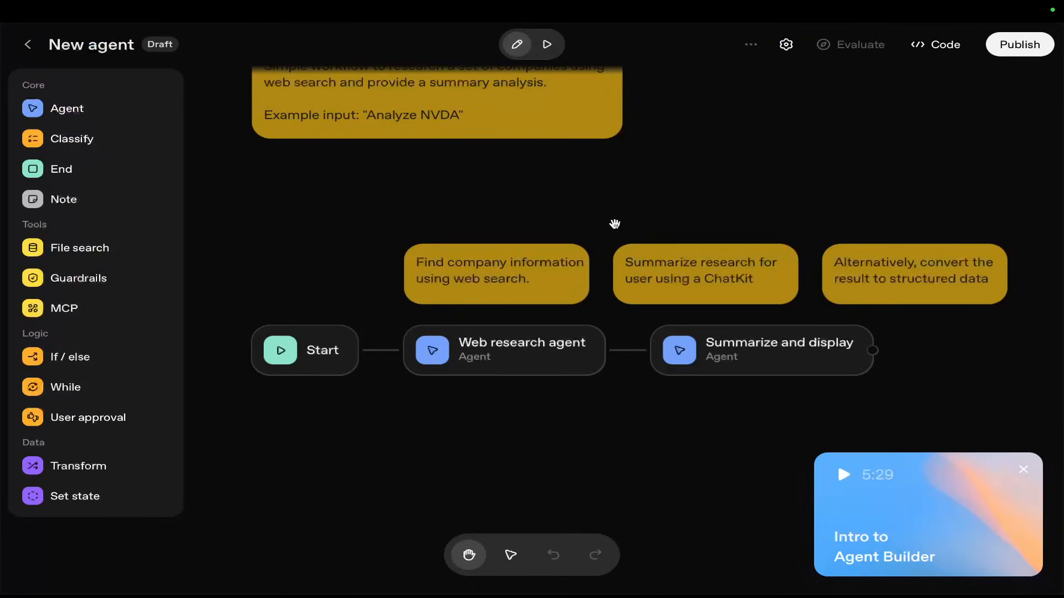
pyautogui.scroll(-3, 614, 224)
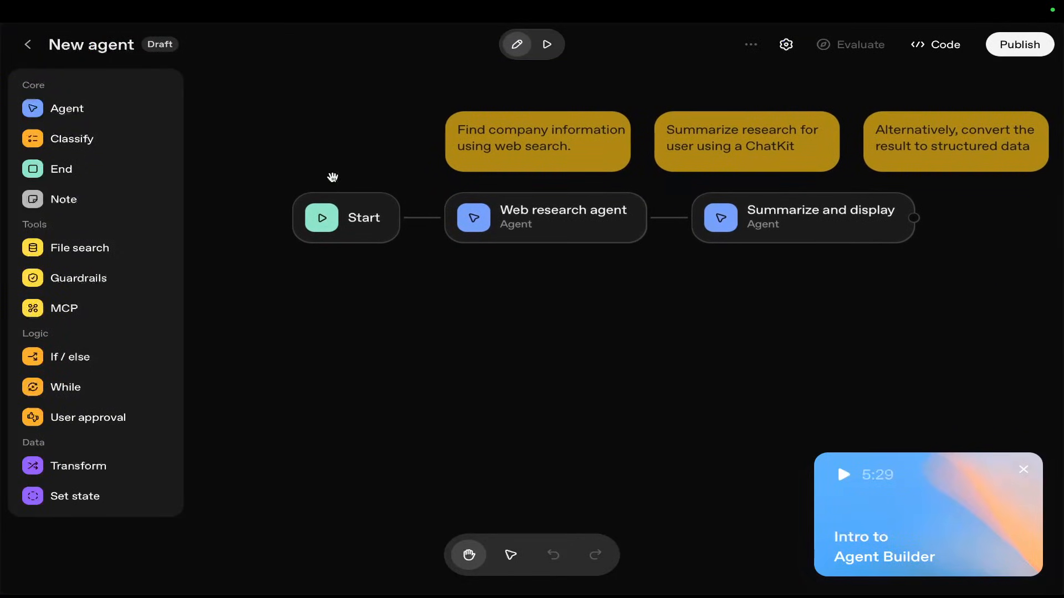
pyautogui.moveTo(717, 326); pyautogui.dragTo(679, 314)
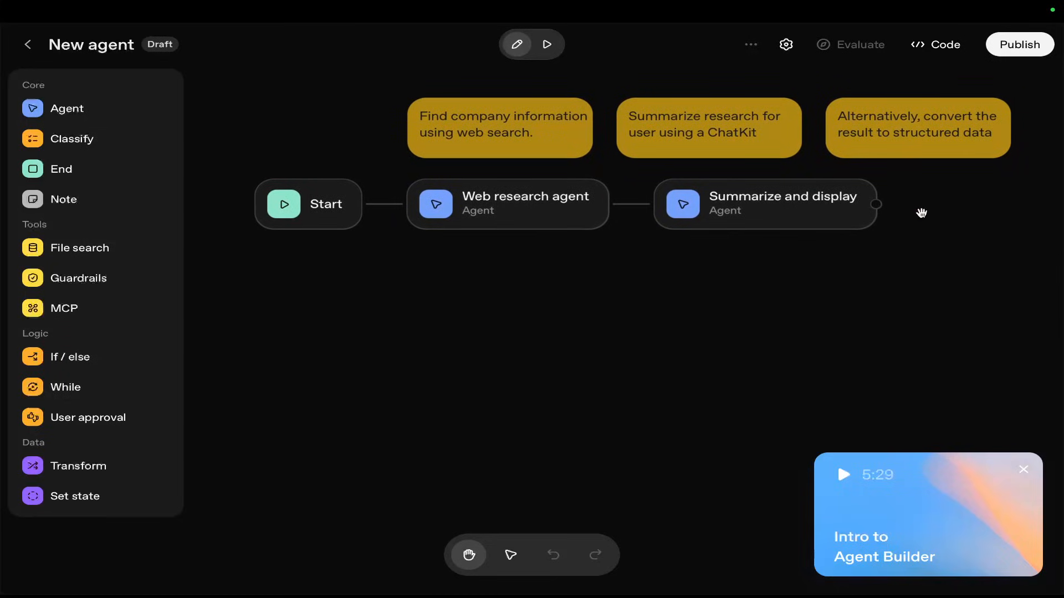
pyautogui.moveTo(921, 213); pyautogui.dragTo(908, 226)
pyautogui.moveTo(717, 228); pyautogui.dragTo(695, 244)
pyautogui.click(644, 329)
pyautogui.moveTo(644, 329); pyautogui.dragTo(592, 329)
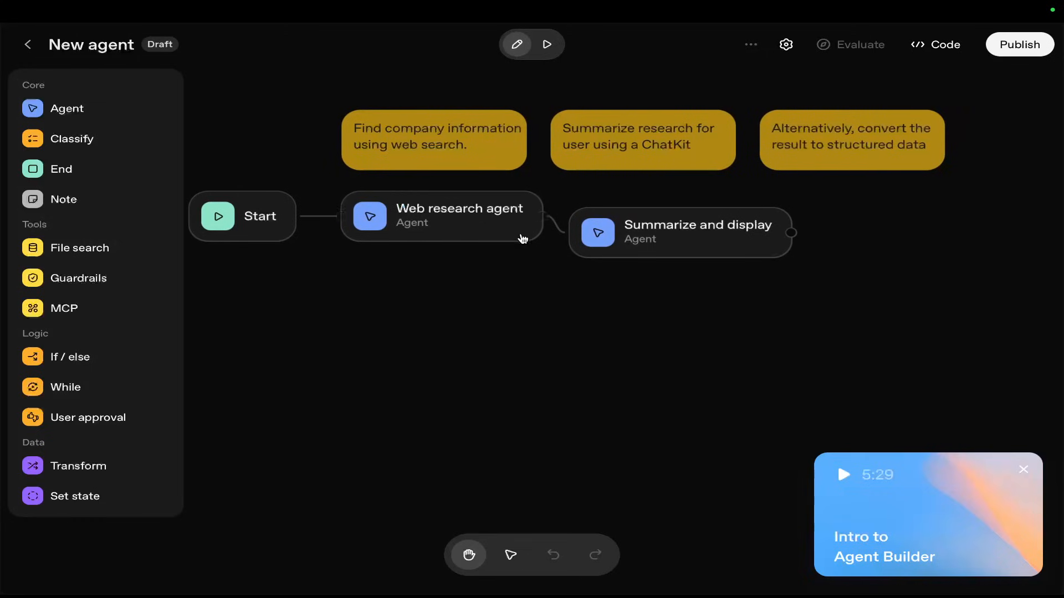
pyautogui.moveTo(451, 228); pyautogui.dragTo(441, 275)
pyautogui.click(491, 313)
pyautogui.moveTo(497, 214); pyautogui.dragTo(495, 238)
pyautogui.click(741, 125)
# - Review the Python version of the workflow's Agents SDK code and return to the canvas
pyautogui.click(947, 44)
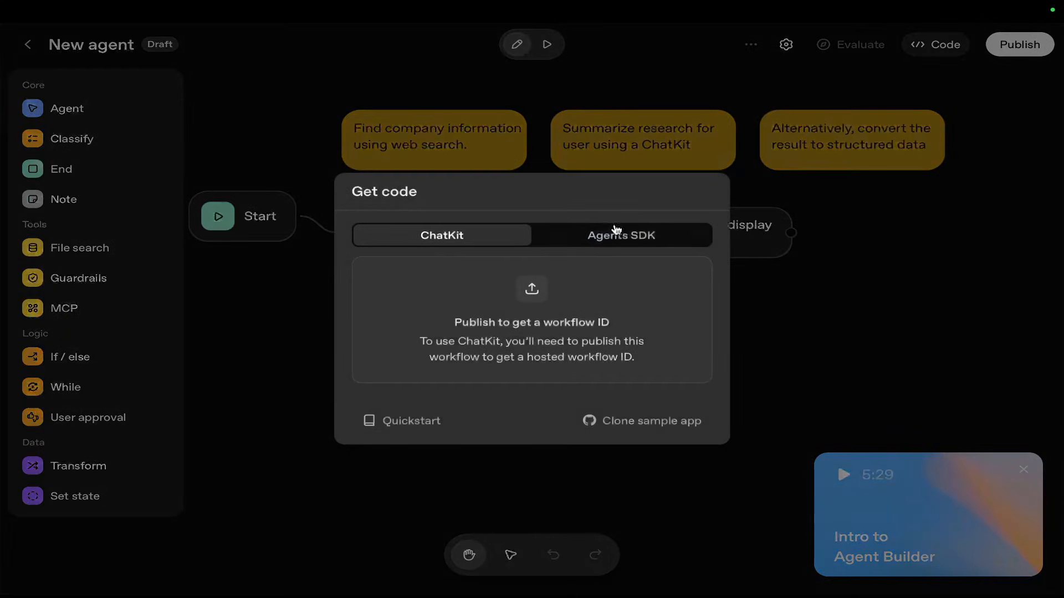
pyautogui.click(613, 231)
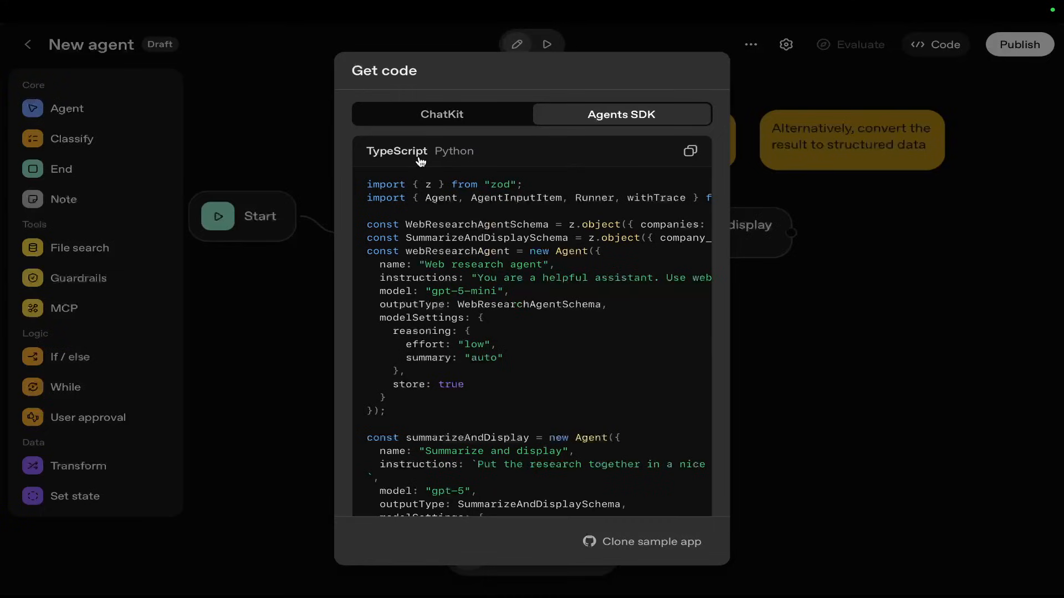
pyautogui.click(442, 158)
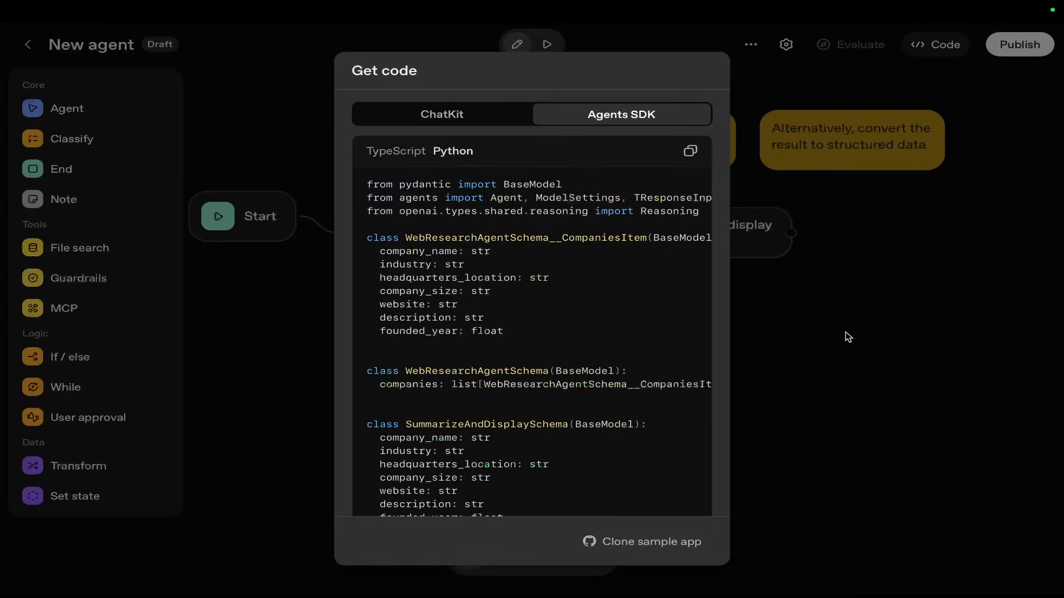
pyautogui.scroll(-10, 573, 309)
pyautogui.scroll(9, 572, 309)
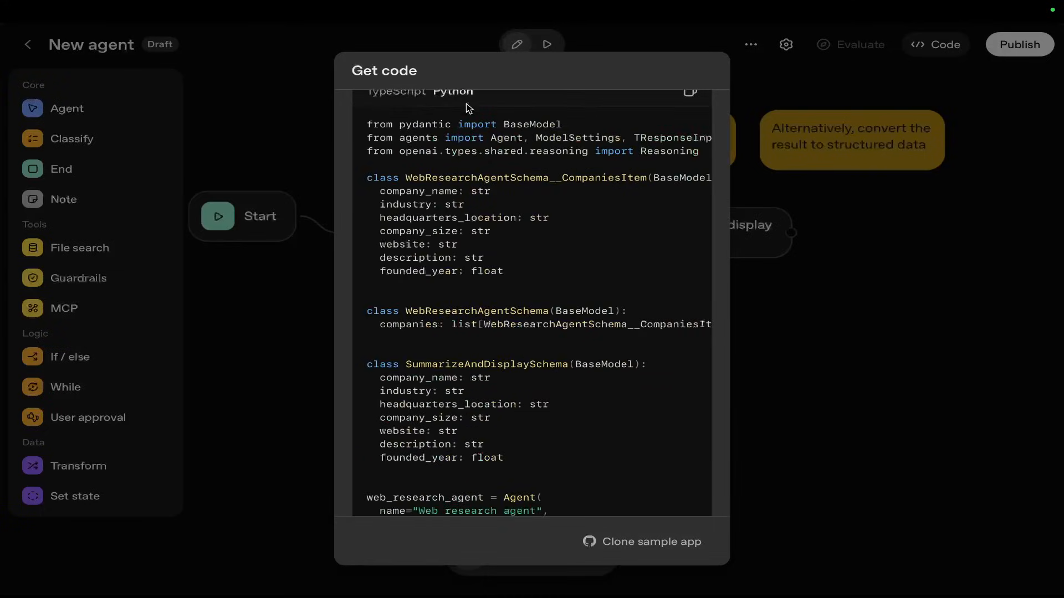
pyautogui.click(873, 345)
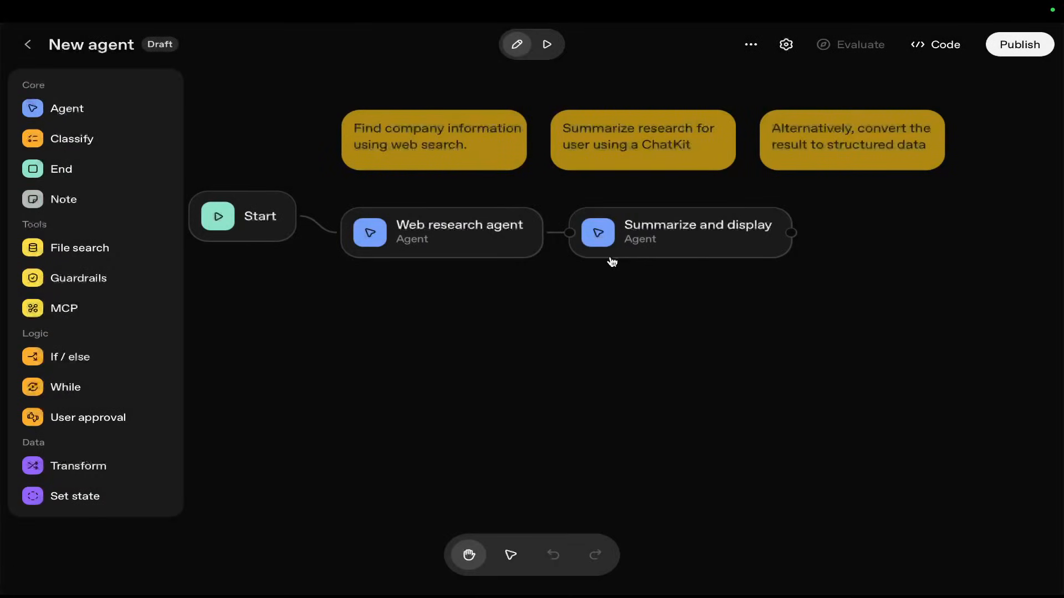
# - Add an MCP node to the canvas below the Web research agent and Summarize and display nodes
pyautogui.moveTo(71, 310); pyautogui.dragTo(463, 314)
pyautogui.moveTo(533, 351); pyautogui.dragTo(624, 293)
pyautogui.click(661, 366)
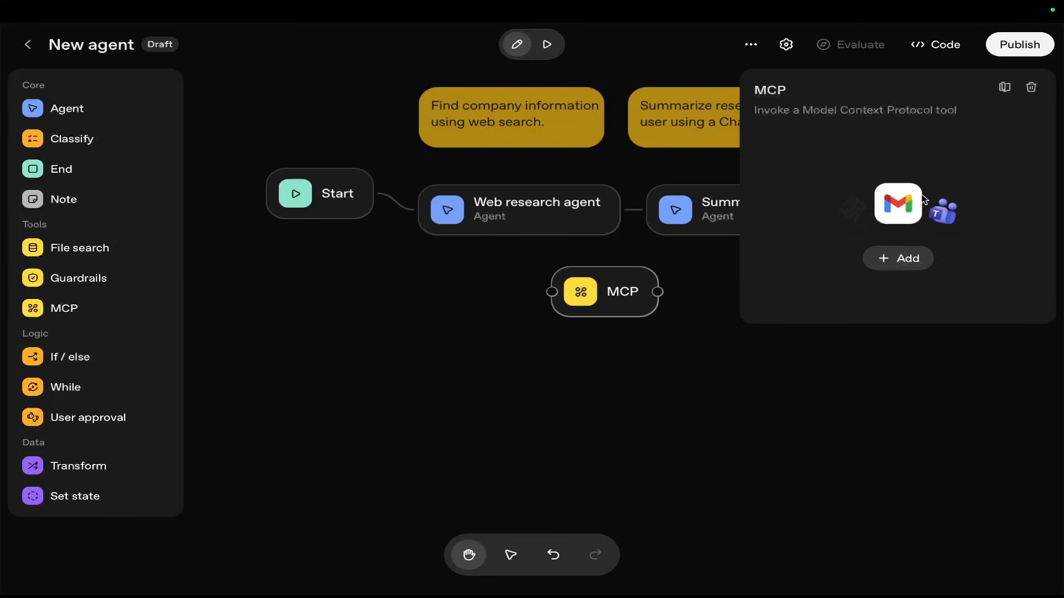
# - Look through the OpenAI connectors and third-party servers offered for the MCP node, and return to the canvas
pyautogui.click(894, 262)
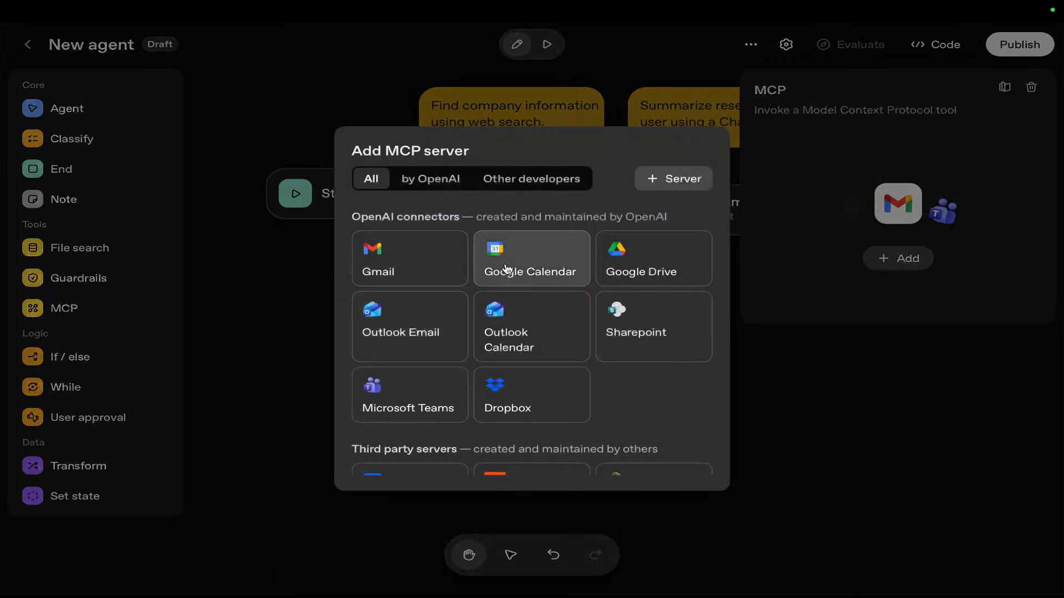
pyautogui.scroll(-5, 577, 311)
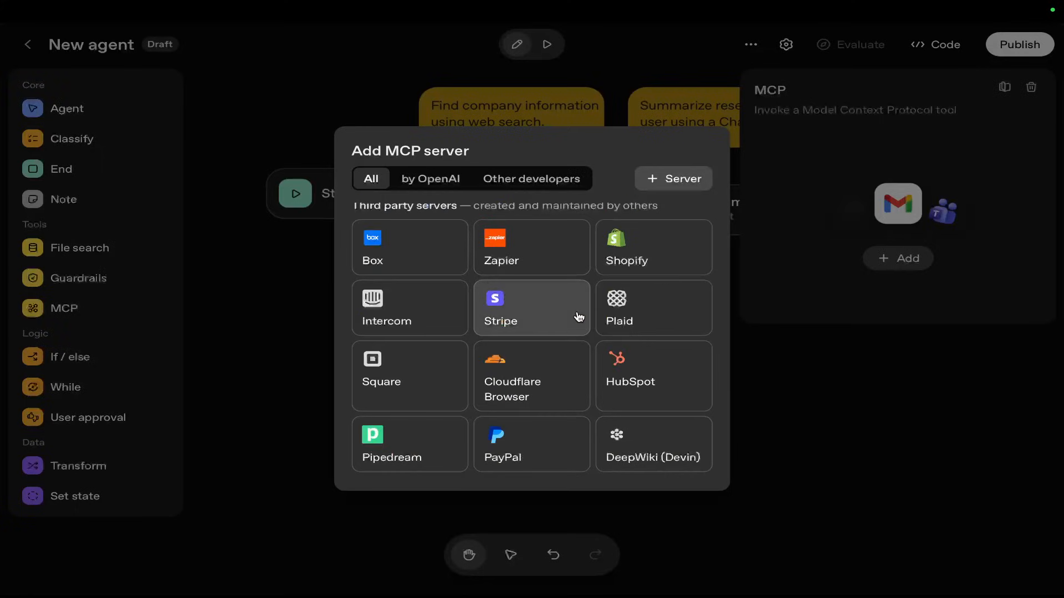
pyautogui.click(776, 361)
pyautogui.moveTo(614, 315); pyautogui.dragTo(633, 314)
pyautogui.moveTo(758, 414); pyautogui.dragTo(556, 346)
pyautogui.moveTo(439, 228); pyautogui.dragTo(537, 260)
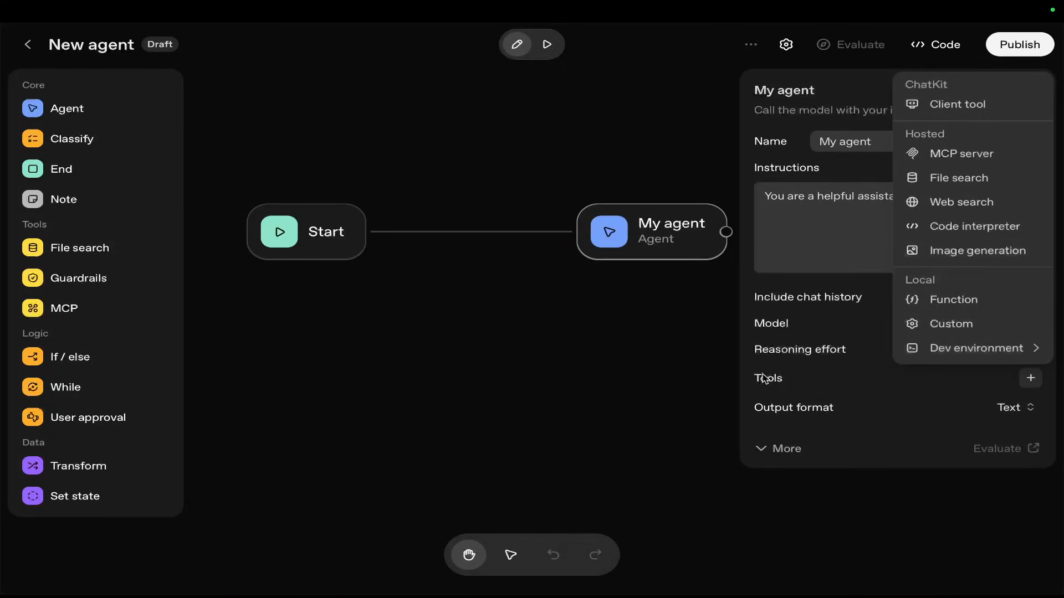
# - Leave the open workflow and create a new one from the Data enrichment template
pyautogui.moveTo(626, 231); pyautogui.dragTo(586, 253)
pyautogui.click(28, 44)
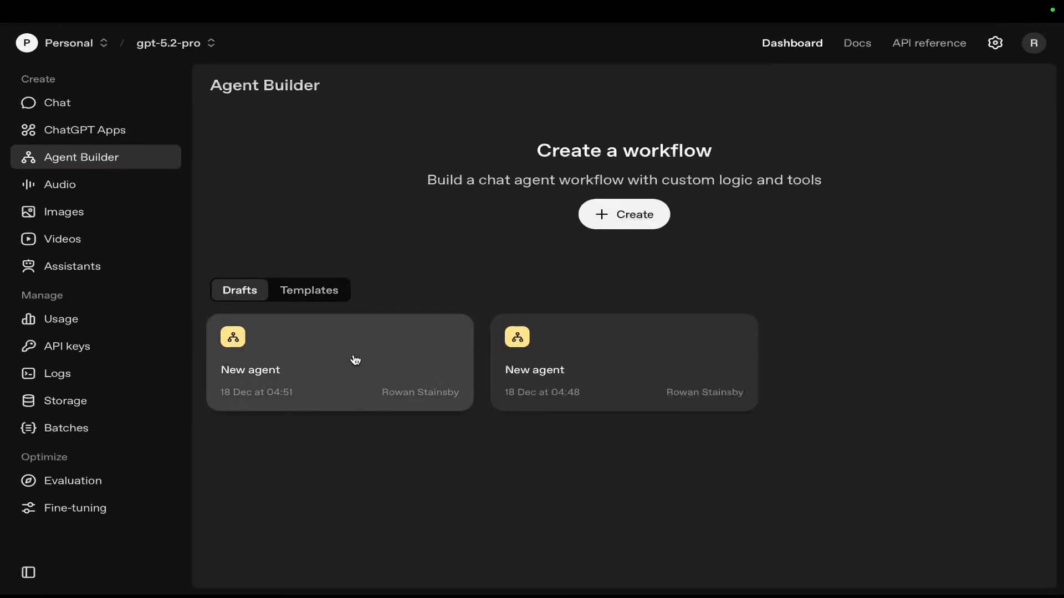
pyautogui.click(304, 290)
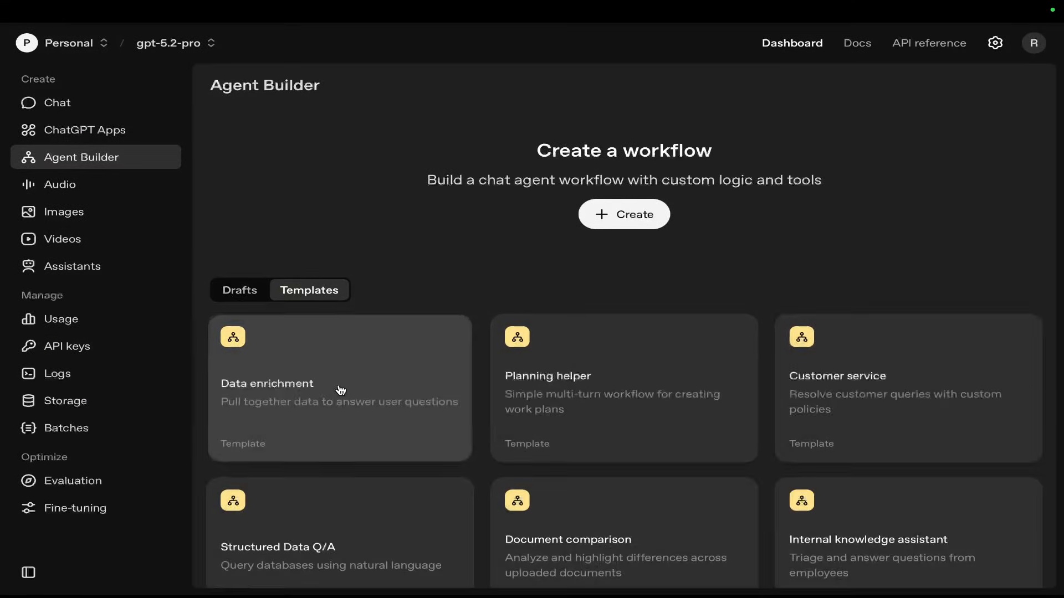
pyautogui.click(340, 389)
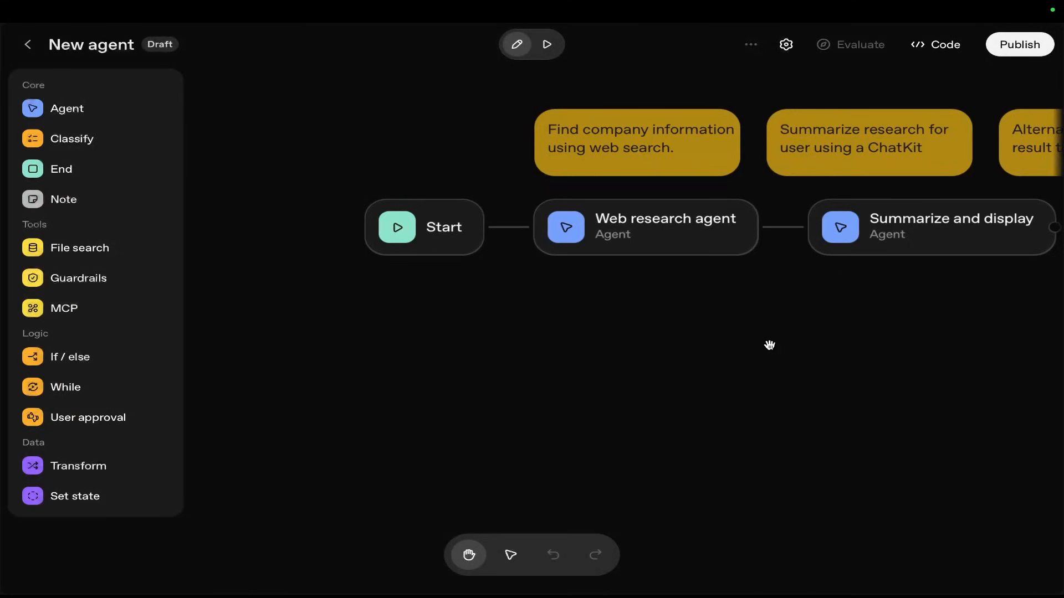
# - Review the tool types offered to the Summarize and display agent and the MCP servers offered to the Web research agent
pyautogui.press('super+minus')
pyautogui.press('super+minus')
pyautogui.moveTo(828, 270); pyautogui.dragTo(768, 334)
pyautogui.click(717, 271)
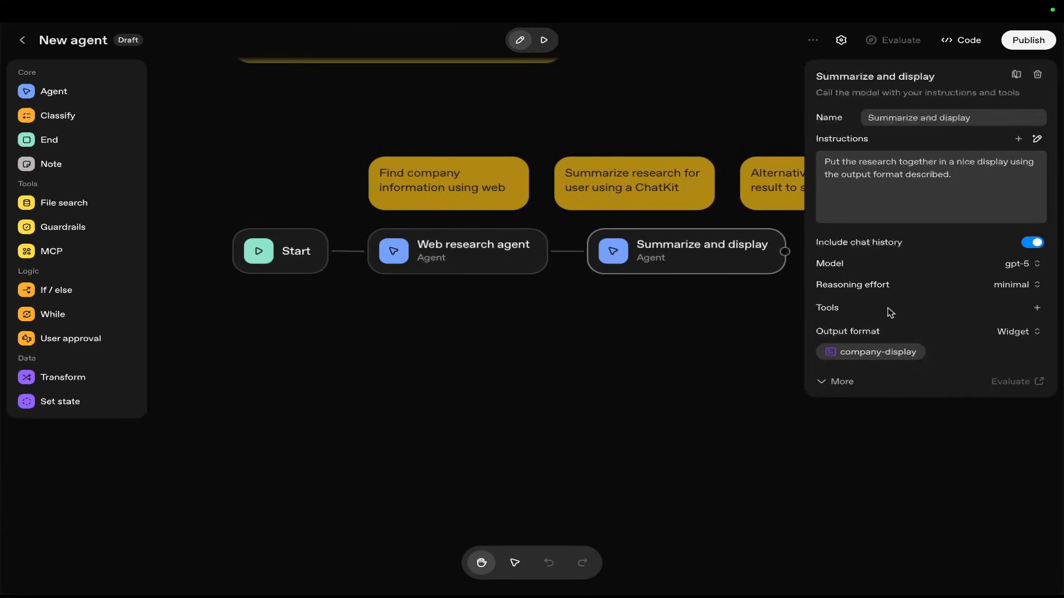
pyautogui.click(1036, 308)
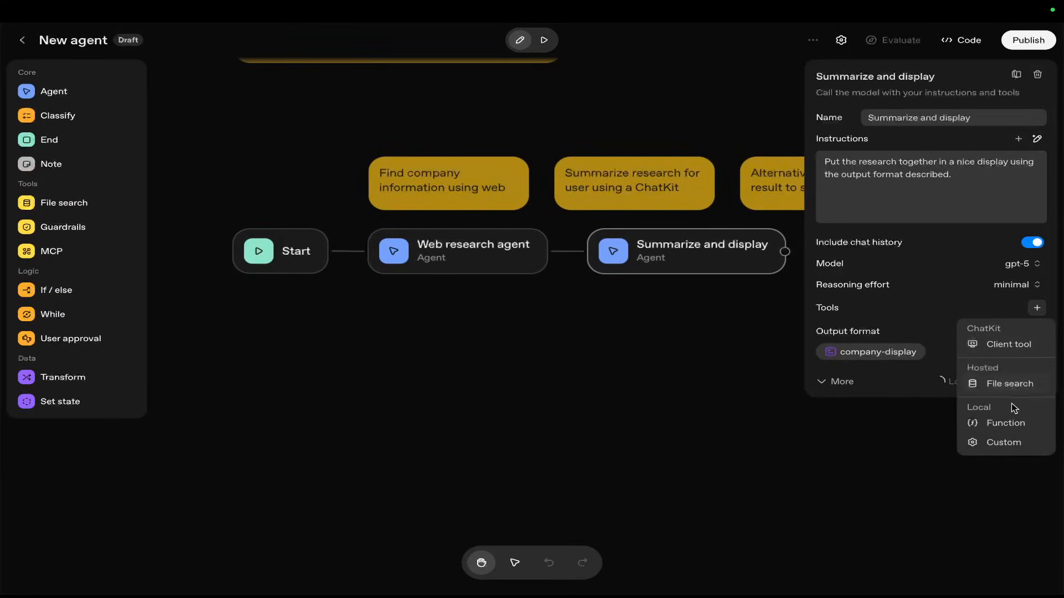
pyautogui.click(1018, 441)
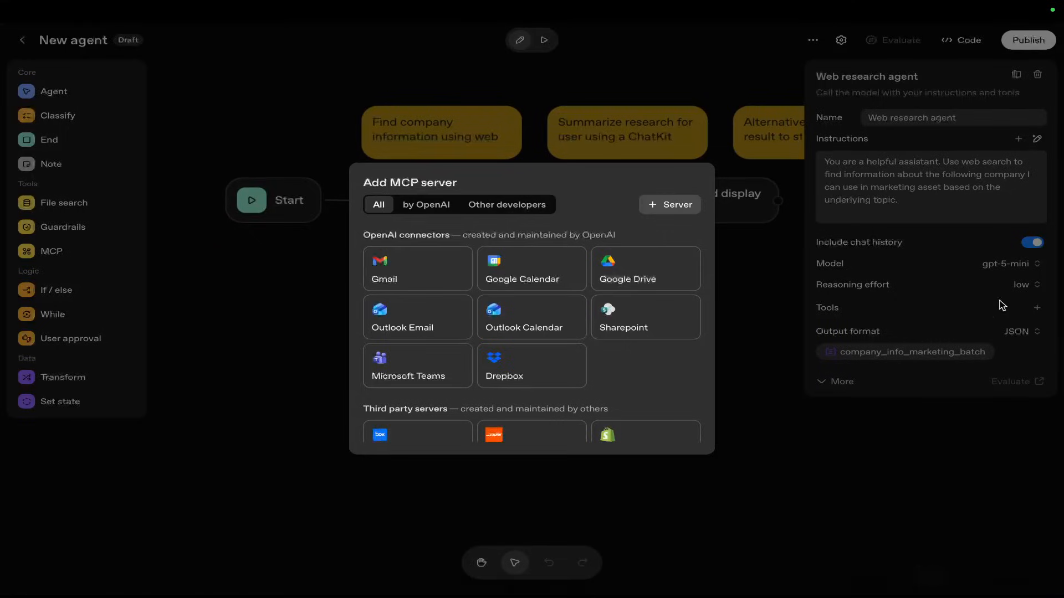
pyautogui.scroll(-3, 515, 287)
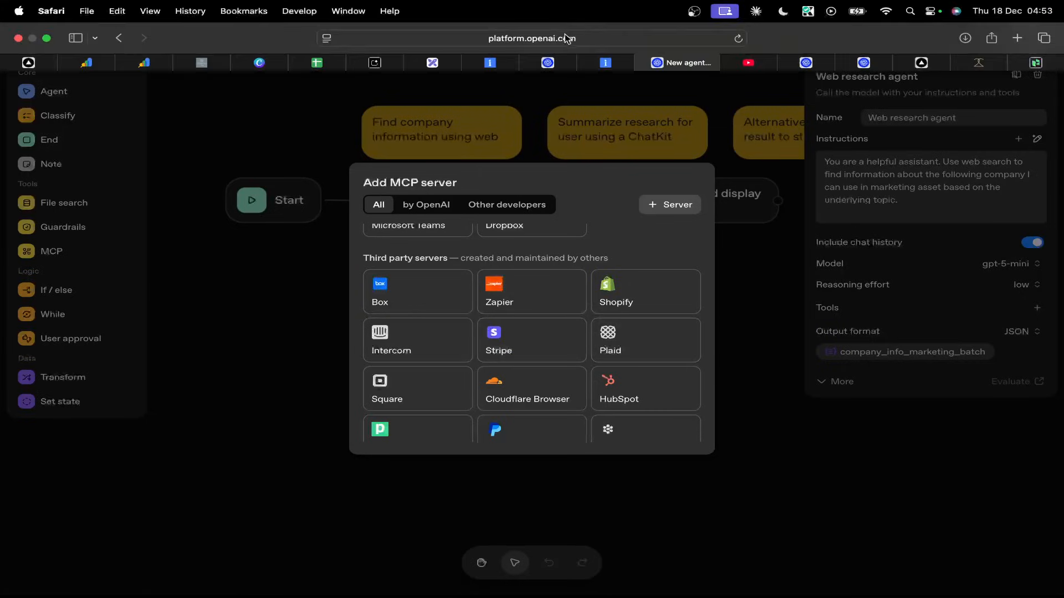
pyautogui.click(500, 205)
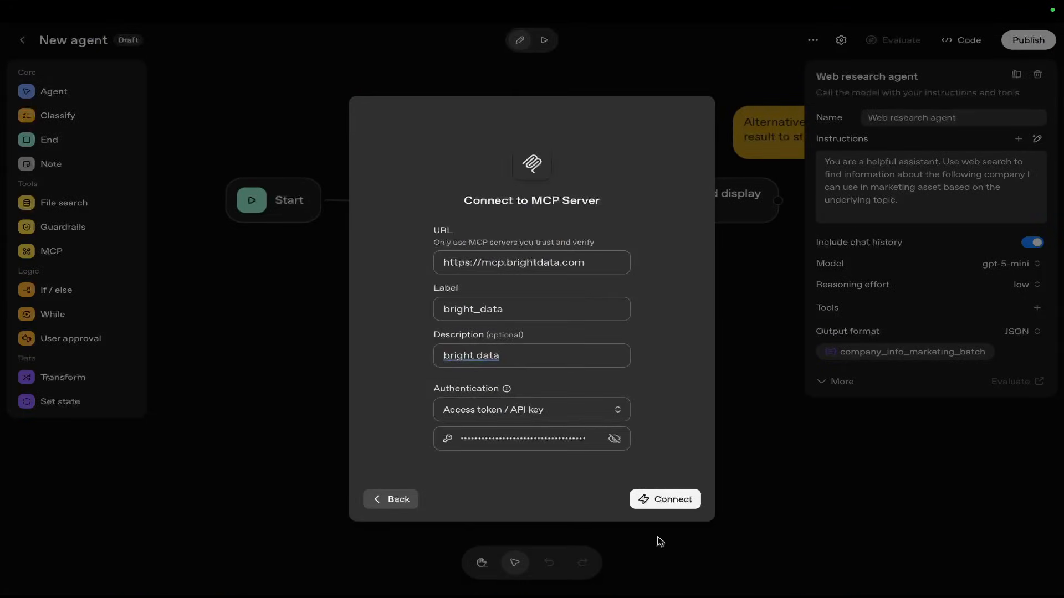
pyautogui.click(670, 502)
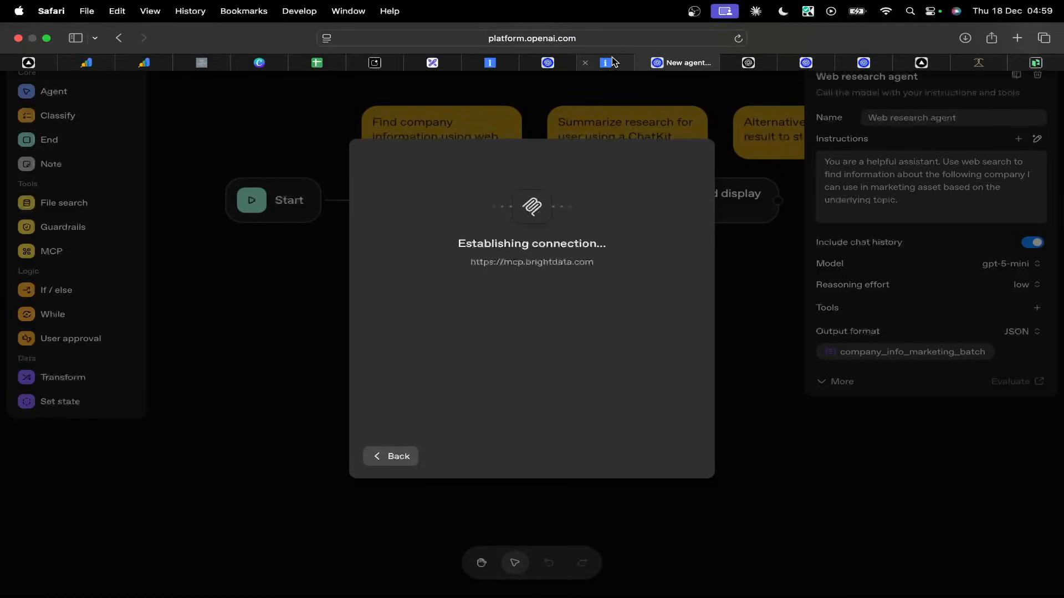
# - Check the base server URL on Bright Data's MCP overview page and return to the Agent Builder workflow
pyautogui.click(616, 63)
pyautogui.click(359, 443)
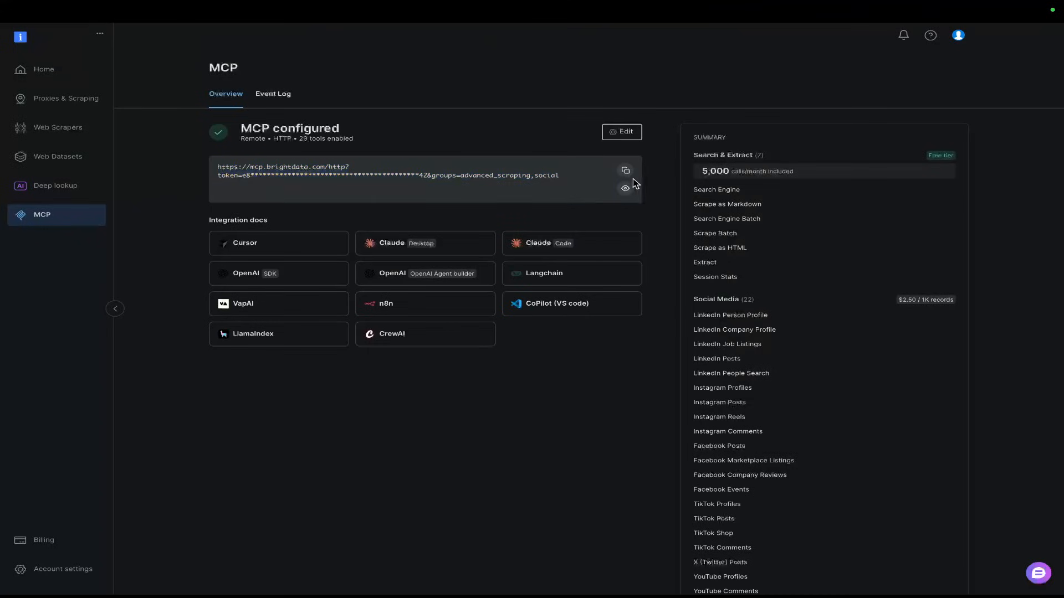
pyautogui.moveTo(326, 167); pyautogui.dragTo(217, 167)
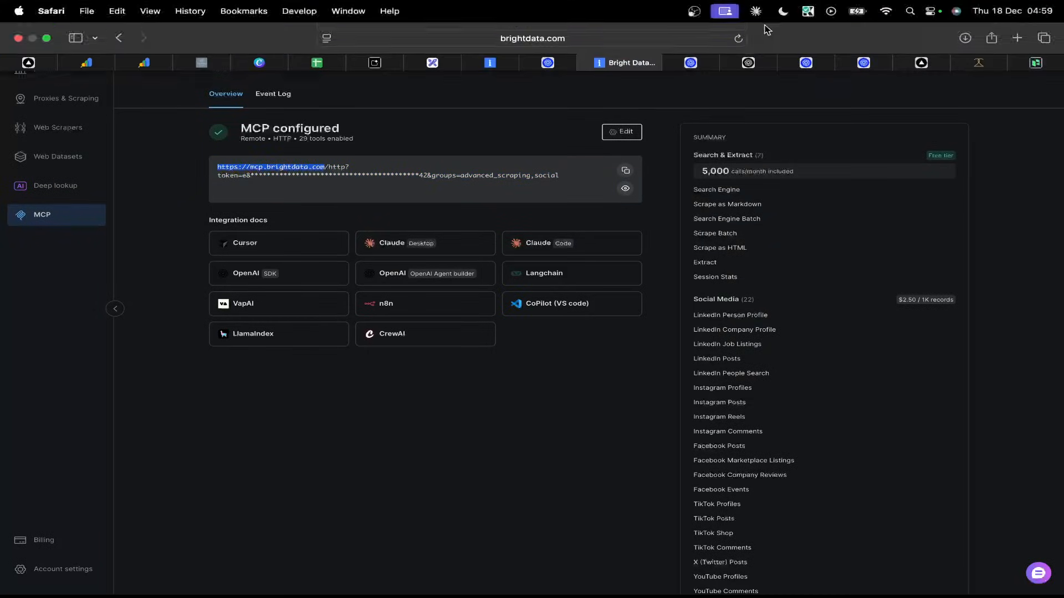
pyautogui.click(522, 393)
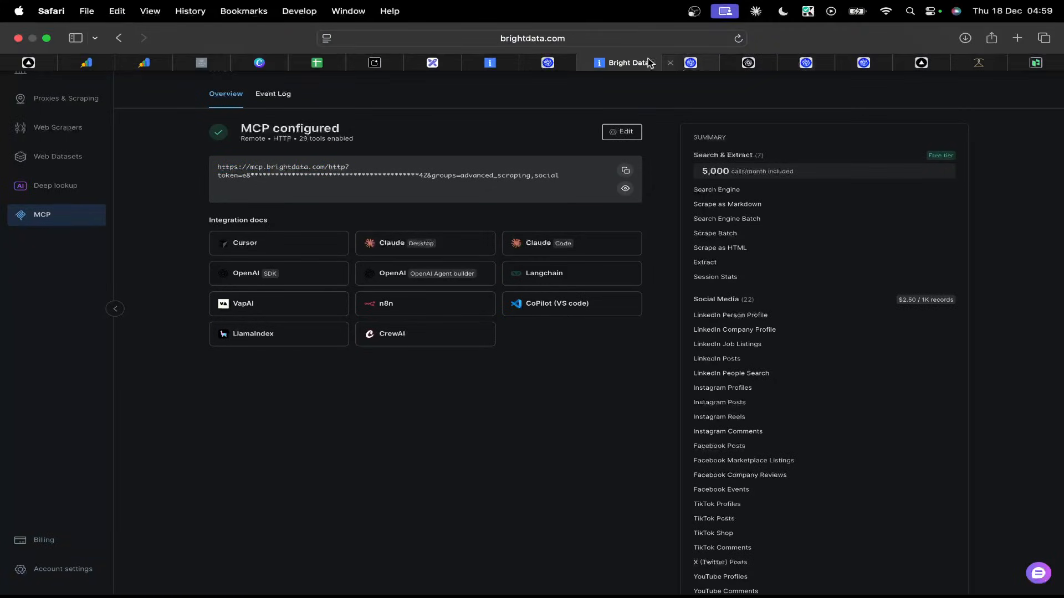
pyautogui.click(669, 65)
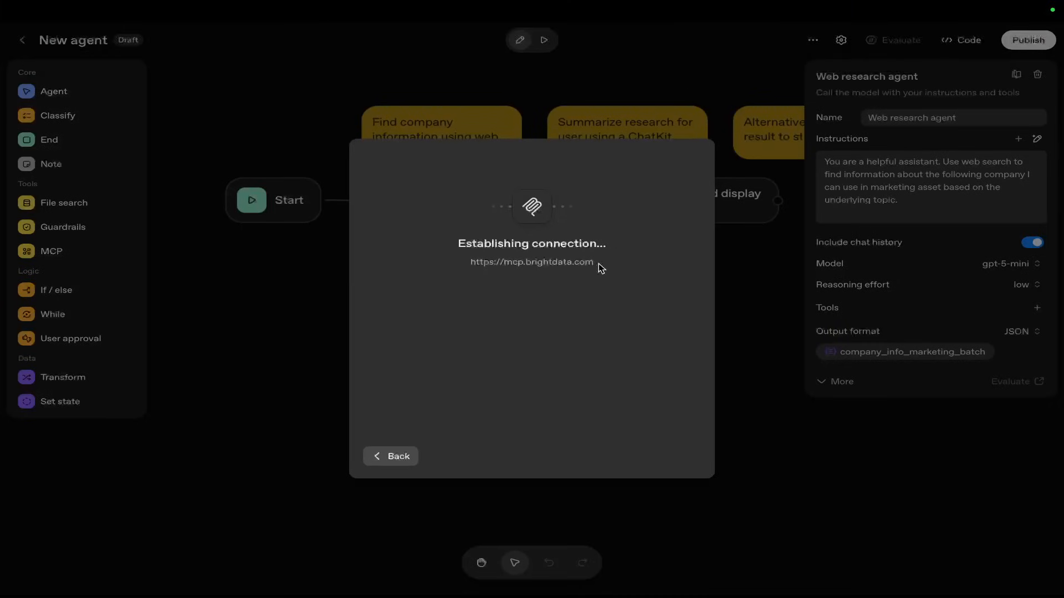
# - Add the bright_data server to the Web research agent's tools, always requiring approval for all tool calls
pyautogui.click(554, 308)
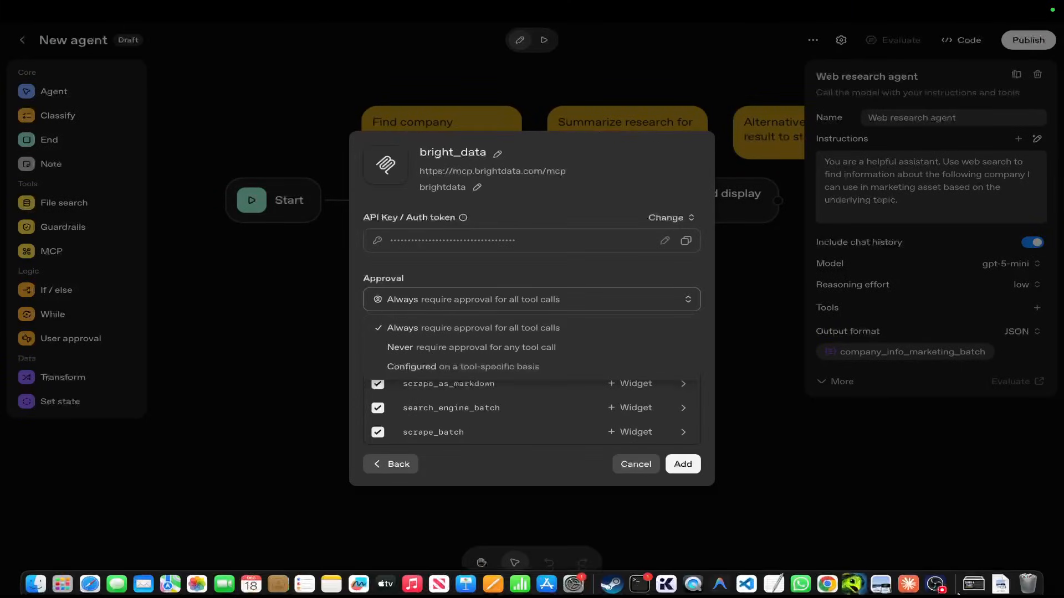
pyautogui.click(687, 464)
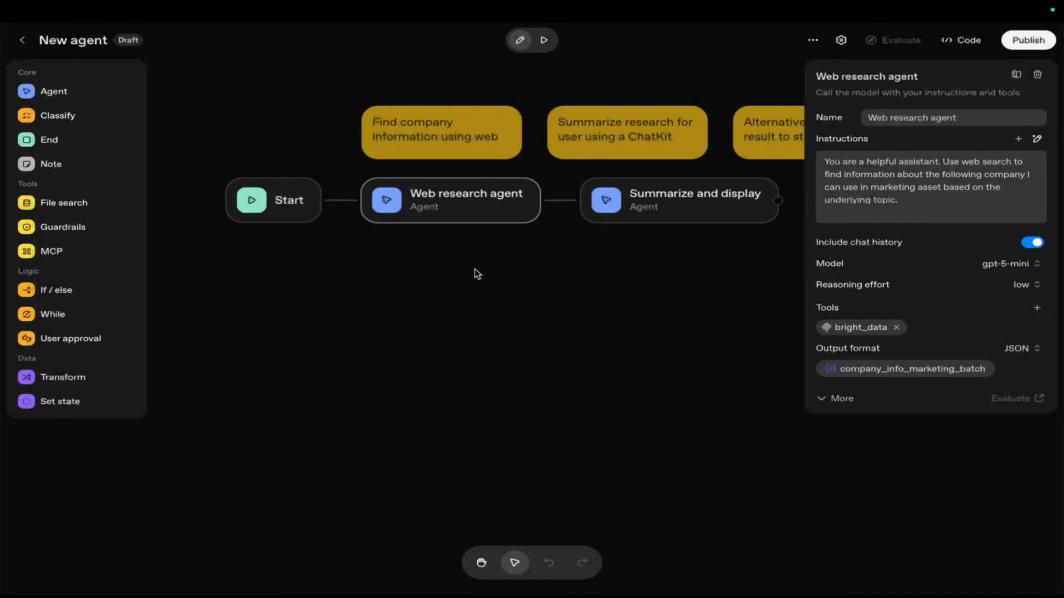
# - Append "If a website is not accessible use the bright_data MCP to read the website" as a new paragraph in the Web research agent's instructions
pyautogui.scroll(2, 554, 299)
pyautogui.hscroll(2, 554, 299)
pyautogui.hscroll(1, 597, 317)
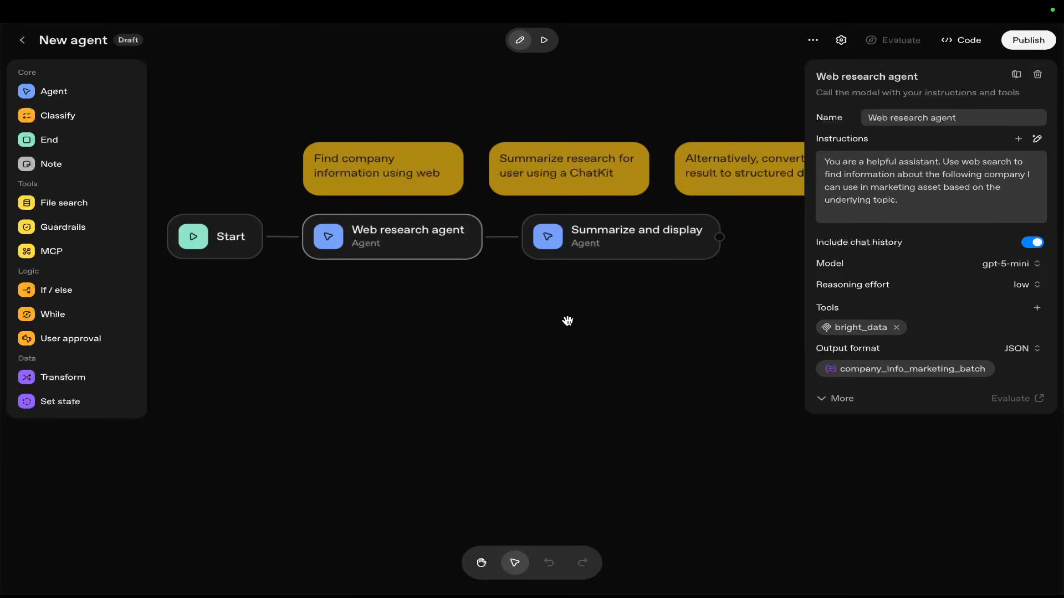
pyautogui.scroll(-1, 567, 321)
pyautogui.hscroll(-1, 567, 320)
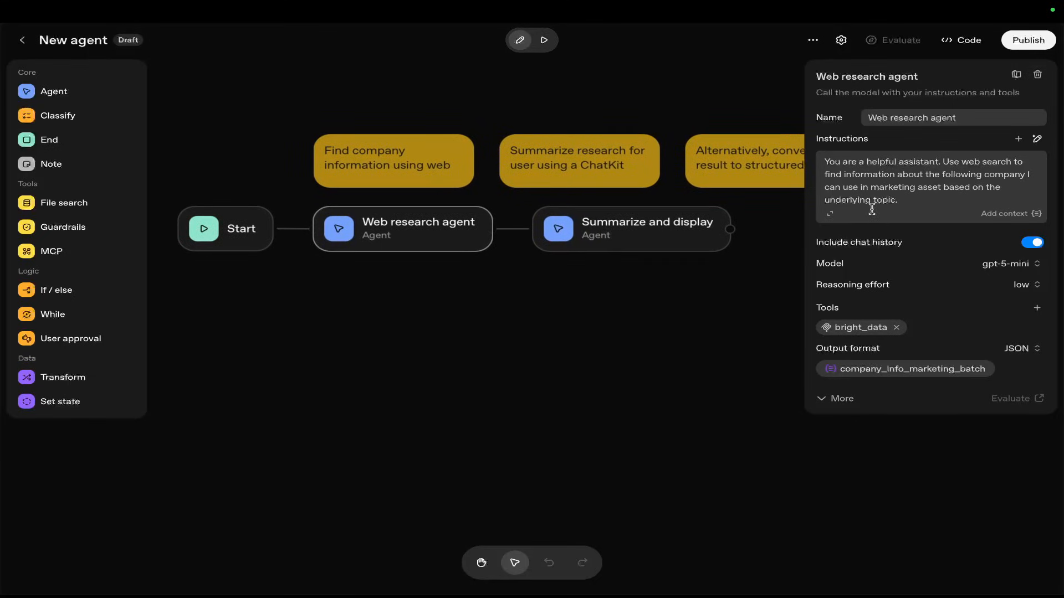
pyautogui.press('Return')
pyautogui.press('Return')
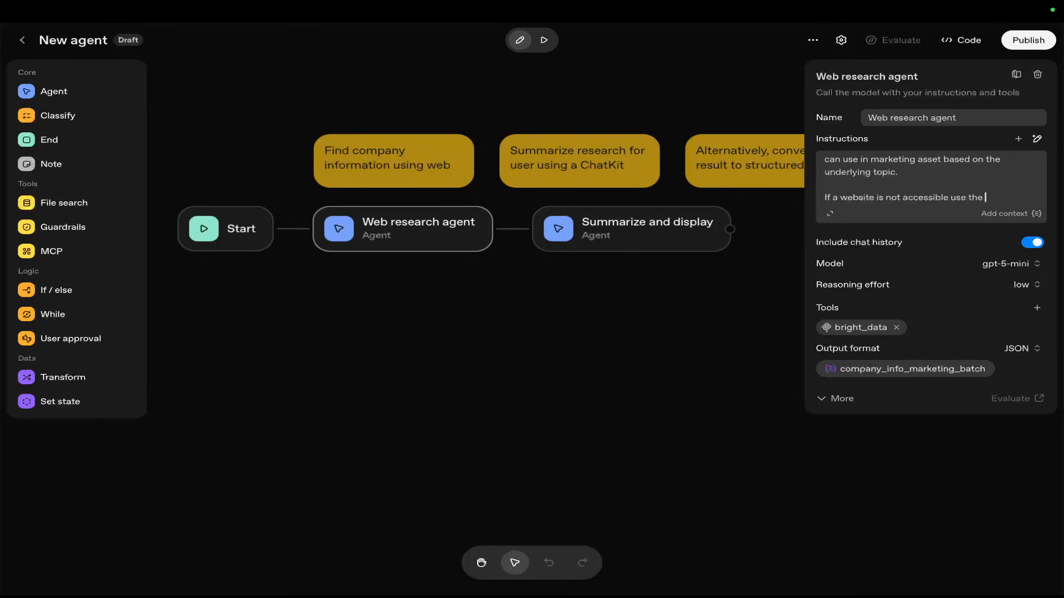
pyautogui.write('MCP to read the website')
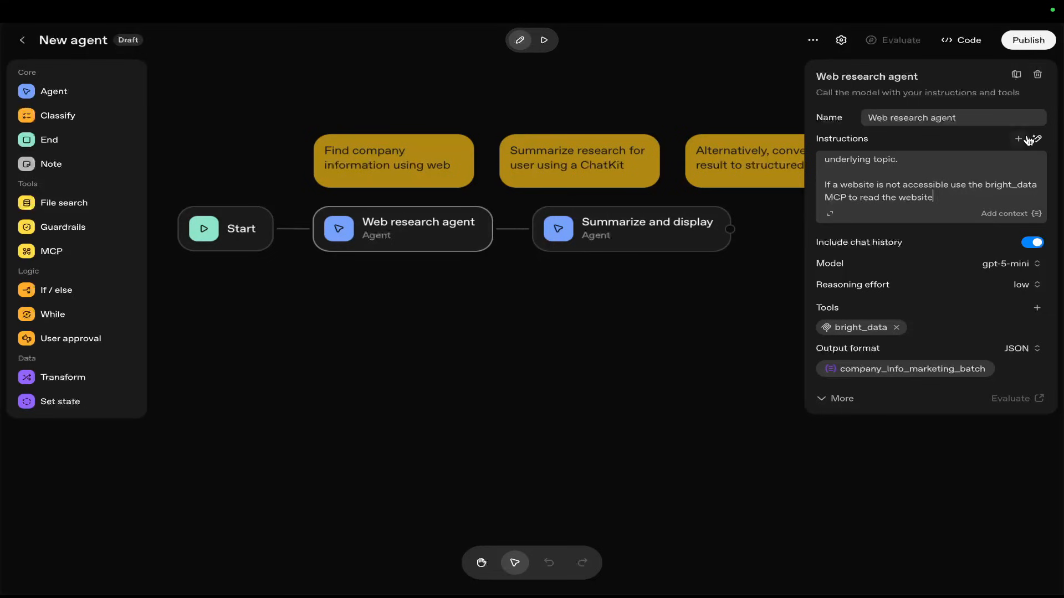
# - Read through the workflow's generated TypeScript Agents SDK code and return to the canvas
pyautogui.click(954, 42)
pyautogui.click(604, 235)
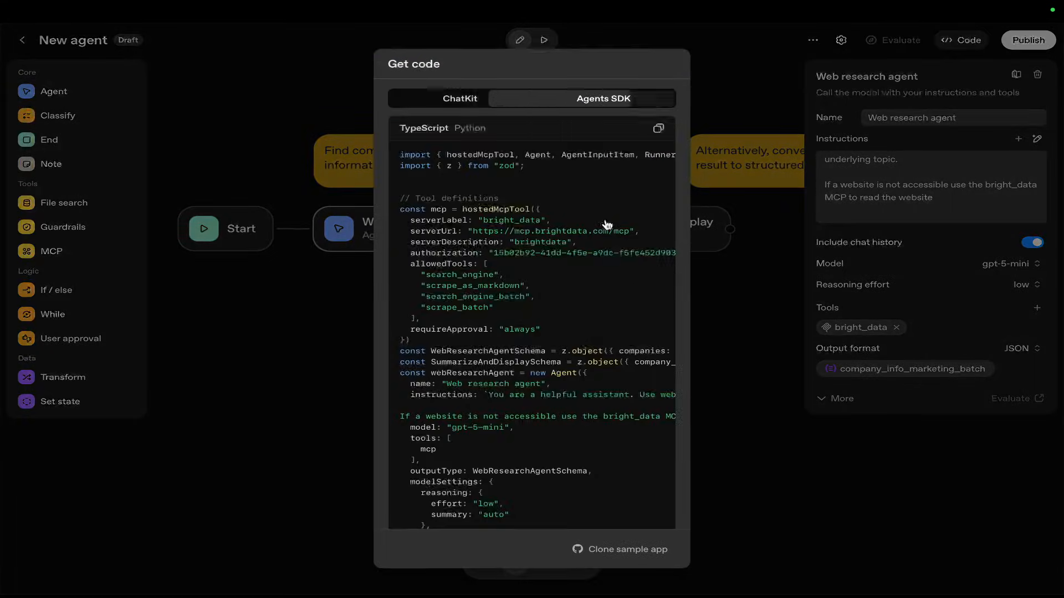
pyautogui.scroll(-3, 582, 345)
pyautogui.scroll(1, 580, 304)
pyautogui.moveTo(421, 221); pyautogui.dragTo(392, 105)
pyautogui.click(504, 253)
pyautogui.scroll(-15, 523, 308)
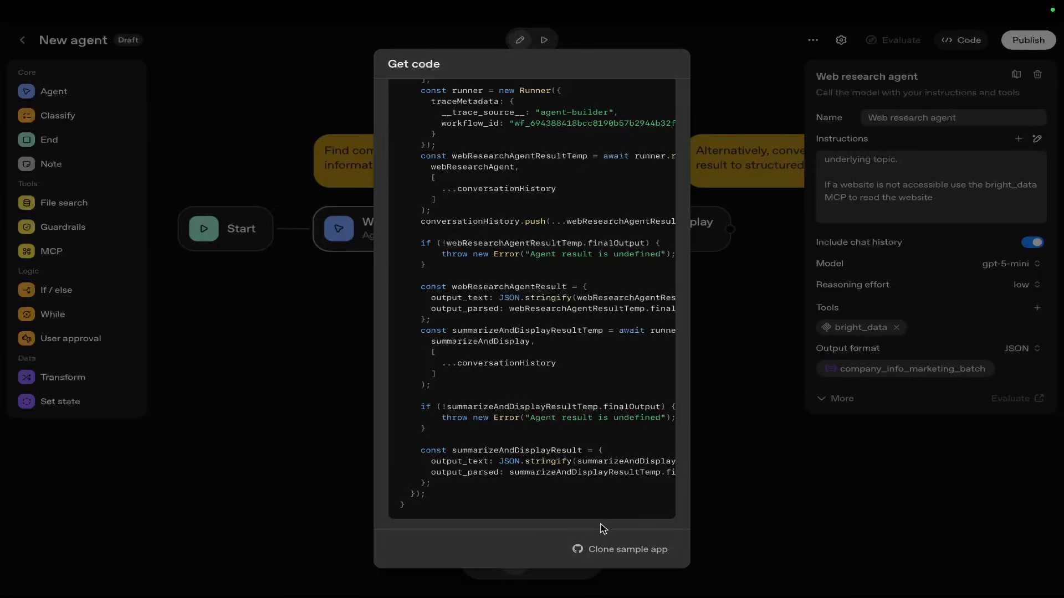
pyautogui.click(760, 368)
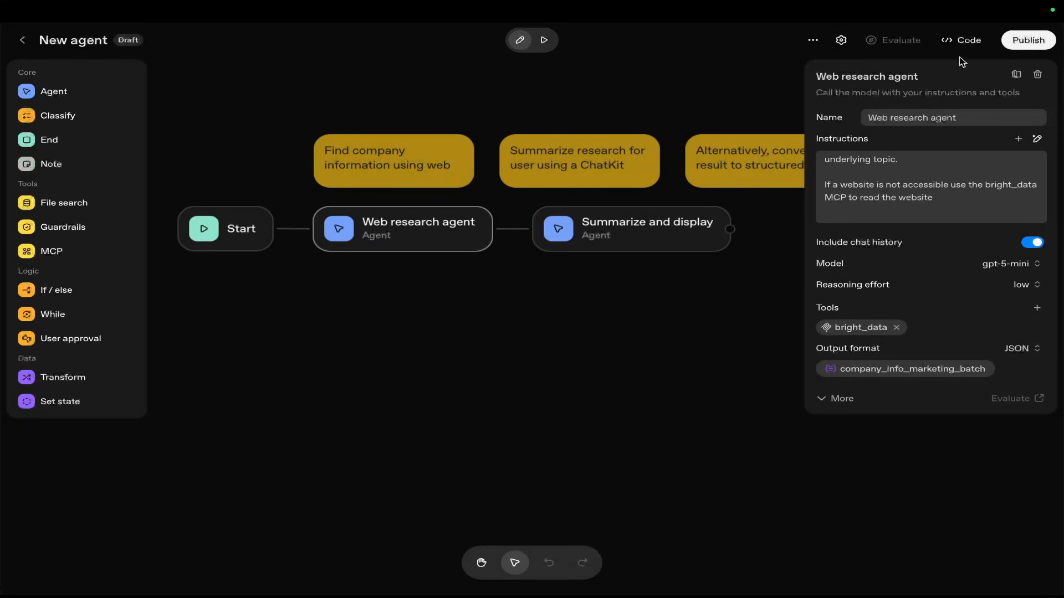
# - Copy the complete TypeScript Agents SDK code of the workflow and close the code view
pyautogui.click(962, 40)
pyautogui.click(600, 221)
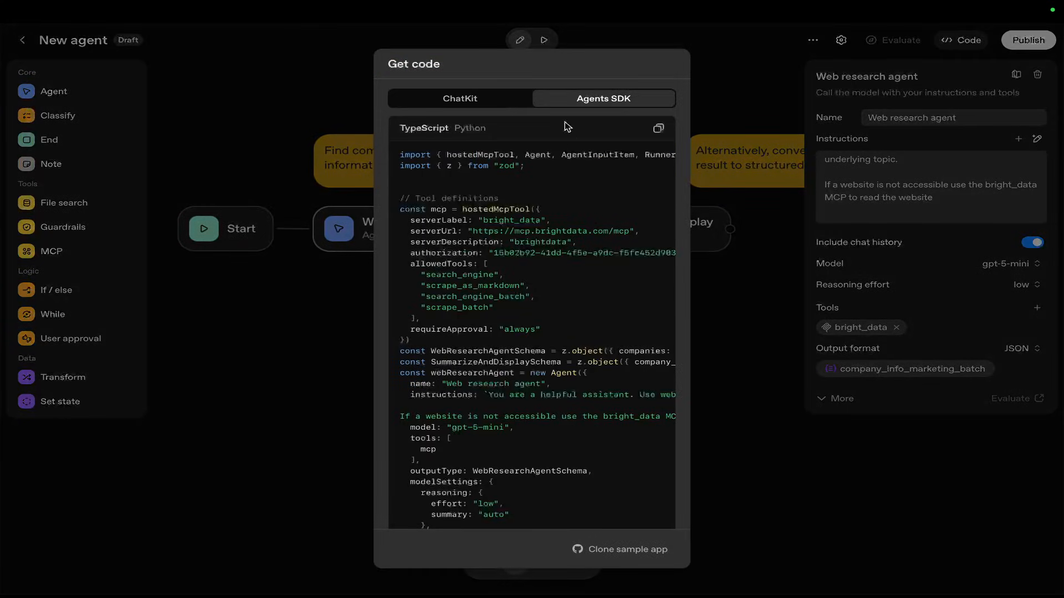
pyautogui.click(661, 129)
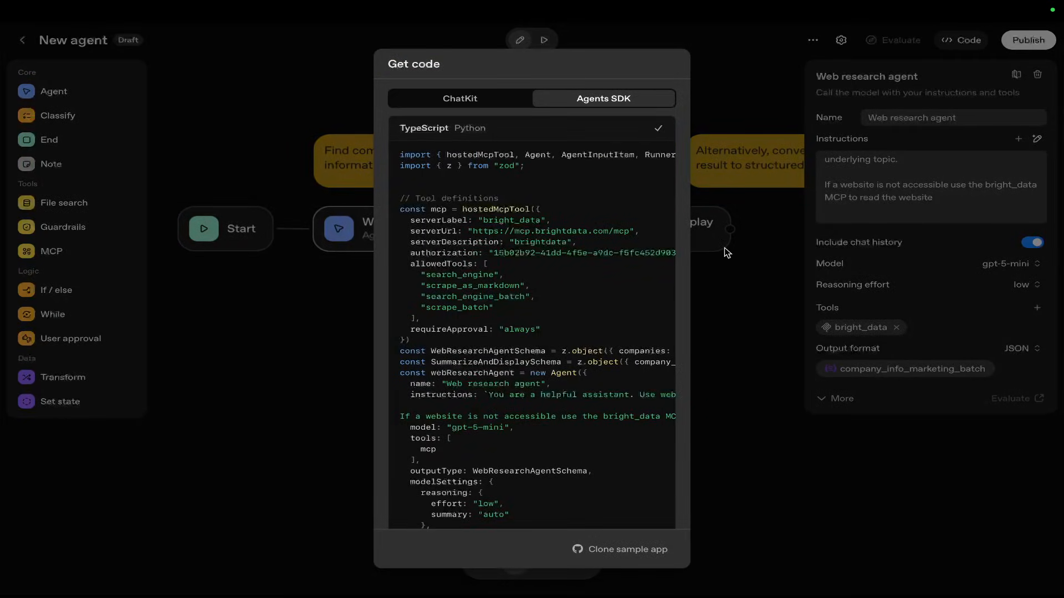
pyautogui.scroll(-20, 580, 304)
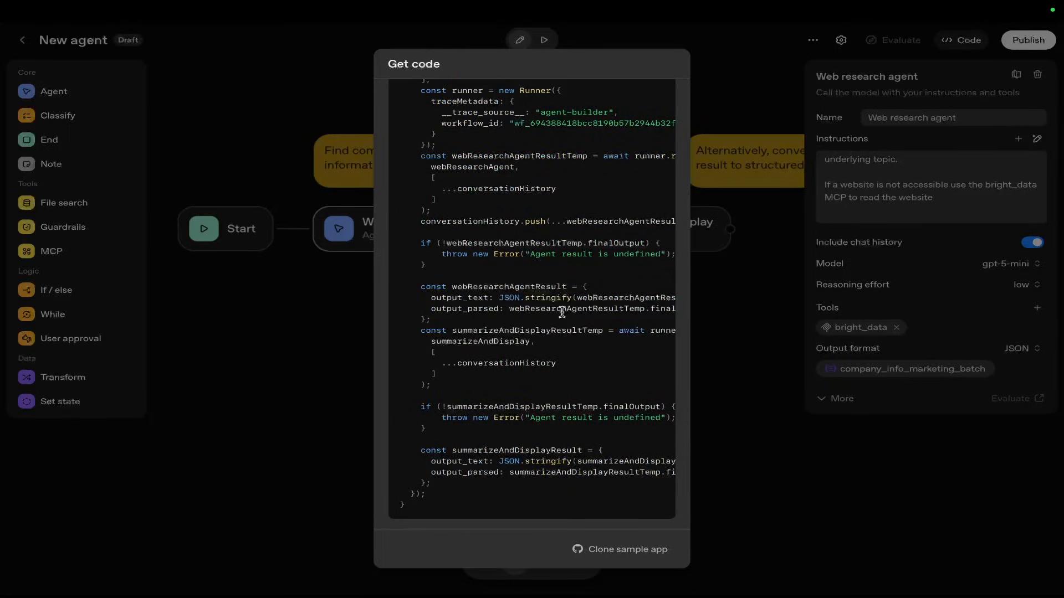
pyautogui.click(720, 352)
# - Reopen the Agents SDK code and examine the tool definitions block for the bright_data MCP server
pyautogui.moveTo(680, 307); pyautogui.dragTo(644, 325)
pyautogui.press('super+minus')
pyautogui.moveTo(435, 328); pyautogui.dragTo(529, 342)
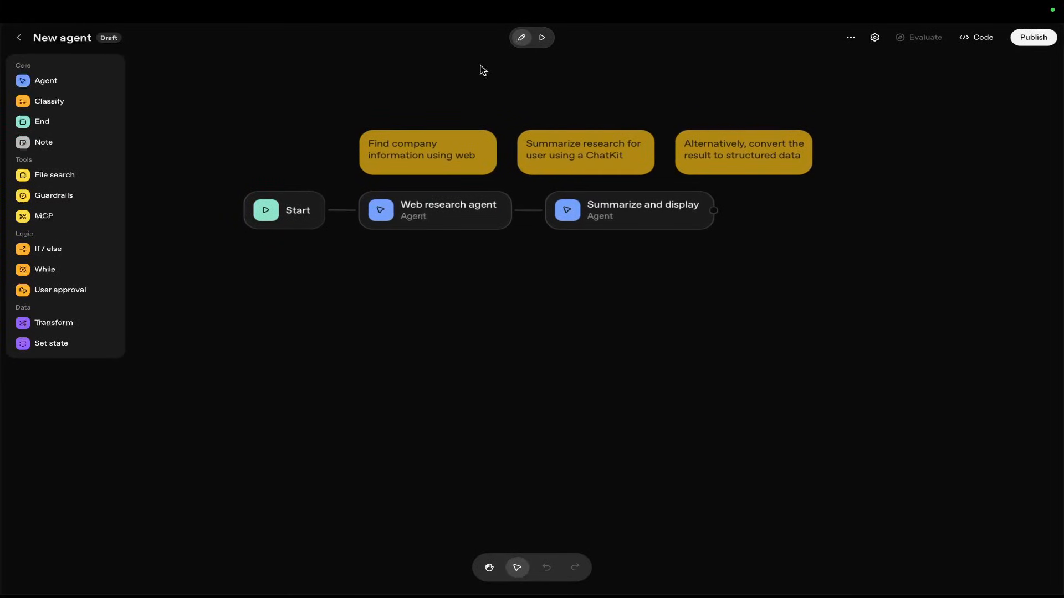
pyautogui.click(976, 37)
pyautogui.click(571, 232)
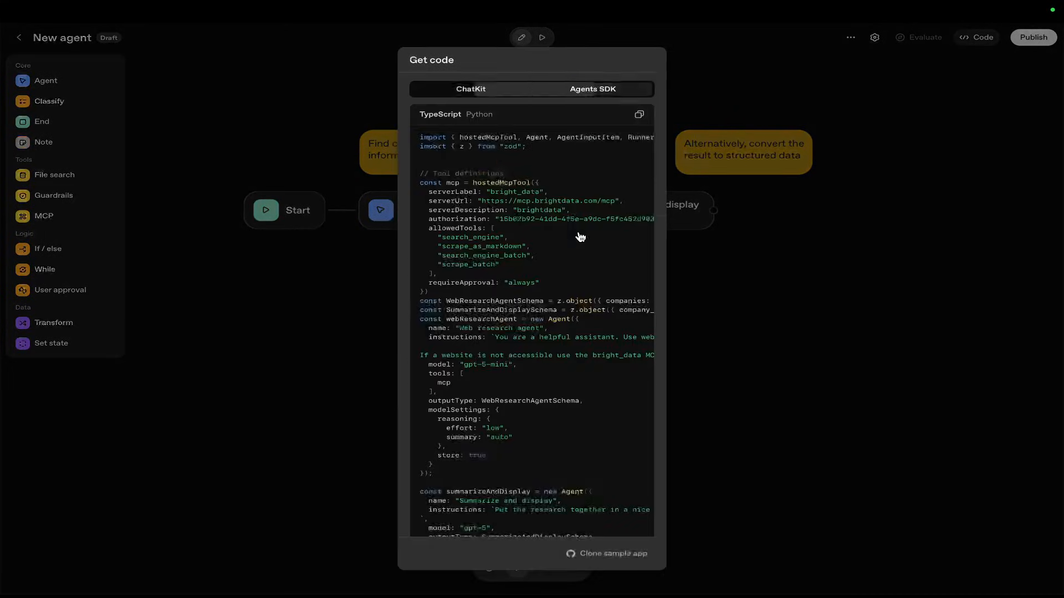
pyautogui.click(777, 380)
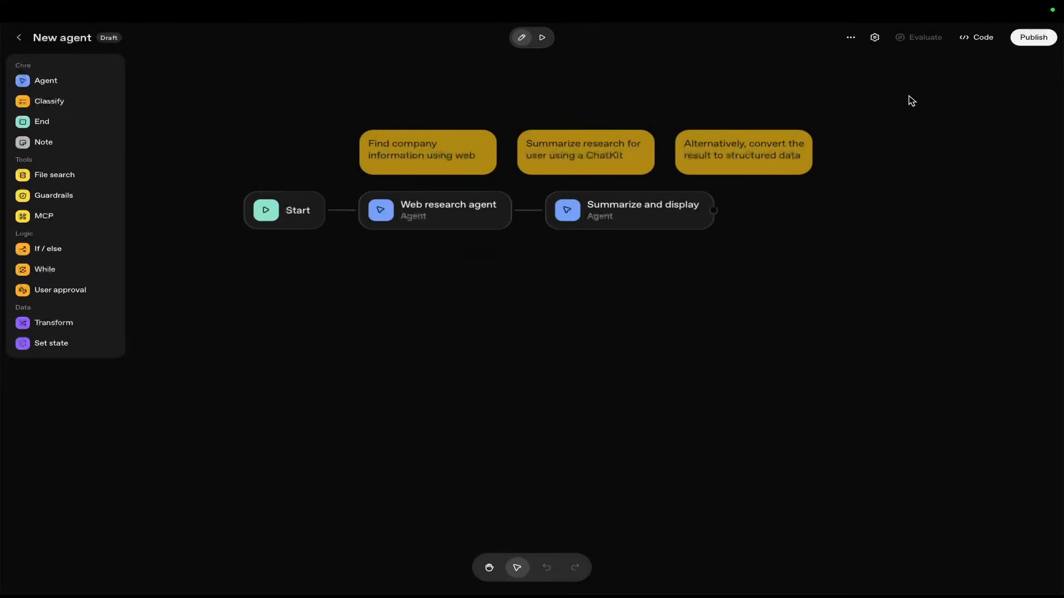
pyautogui.click(979, 38)
pyautogui.click(604, 232)
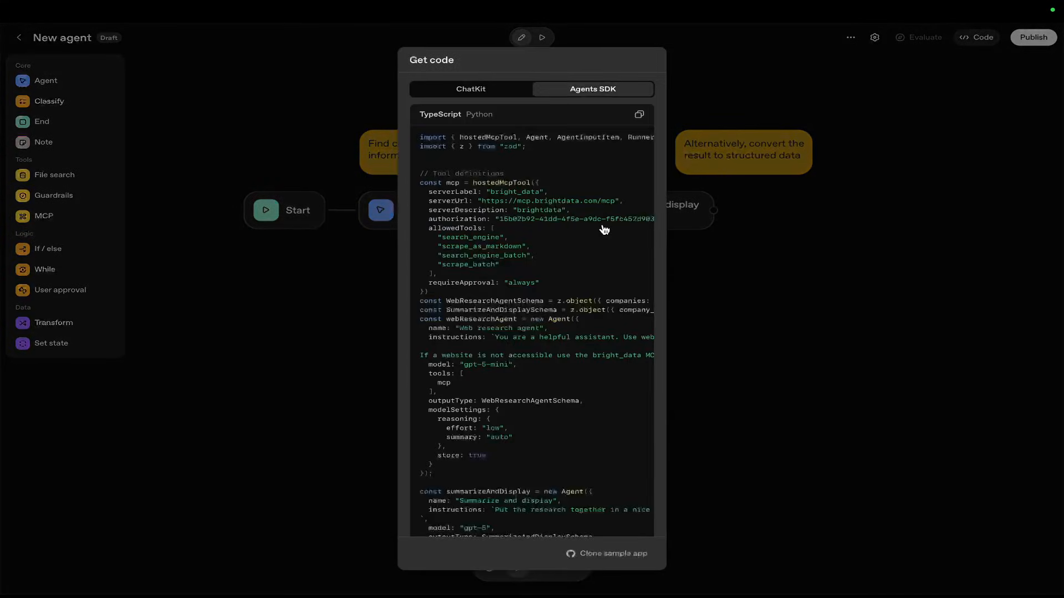
pyautogui.moveTo(420, 174); pyautogui.dragTo(572, 310)
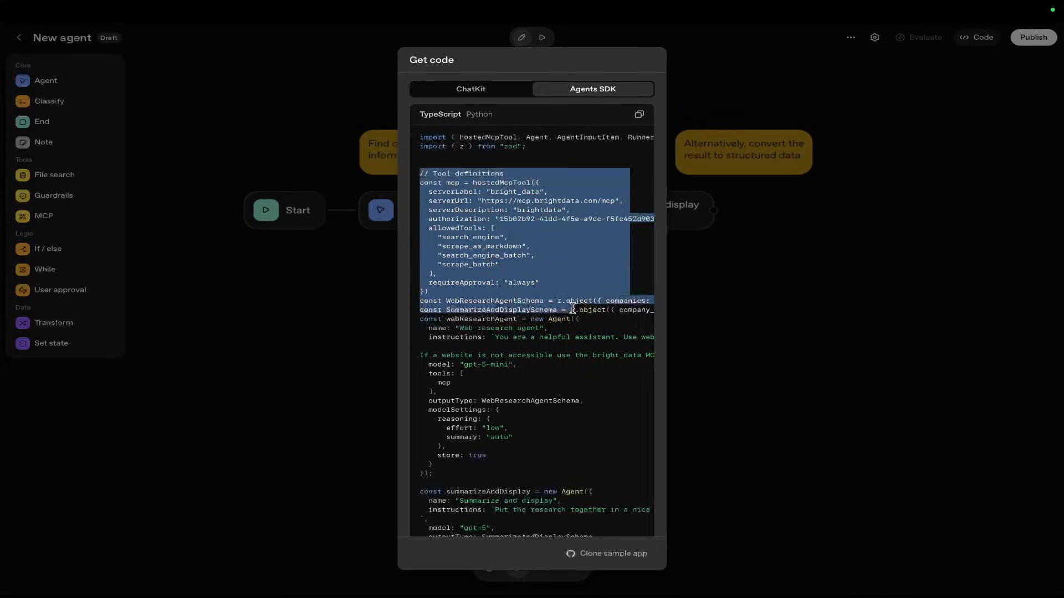
pyautogui.scroll(-1, 554, 302)
pyautogui.click(528, 294)
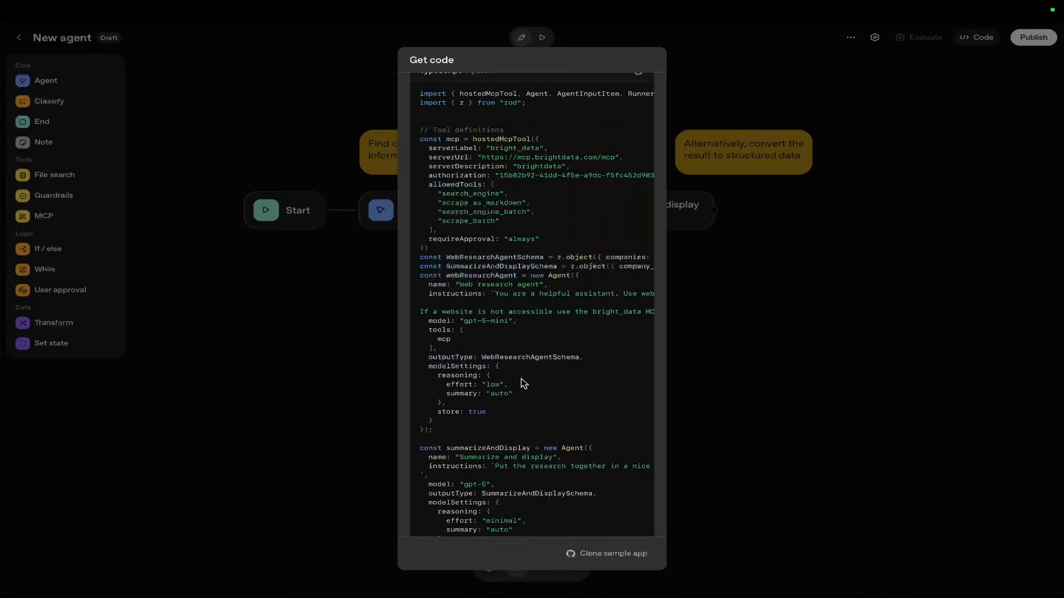
# - Review the agent definitions and main workflow entrypoint in the generated Agents SDK code and close the code view
pyautogui.scroll(-1, 521, 383)
pyautogui.scroll(-3, 549, 433)
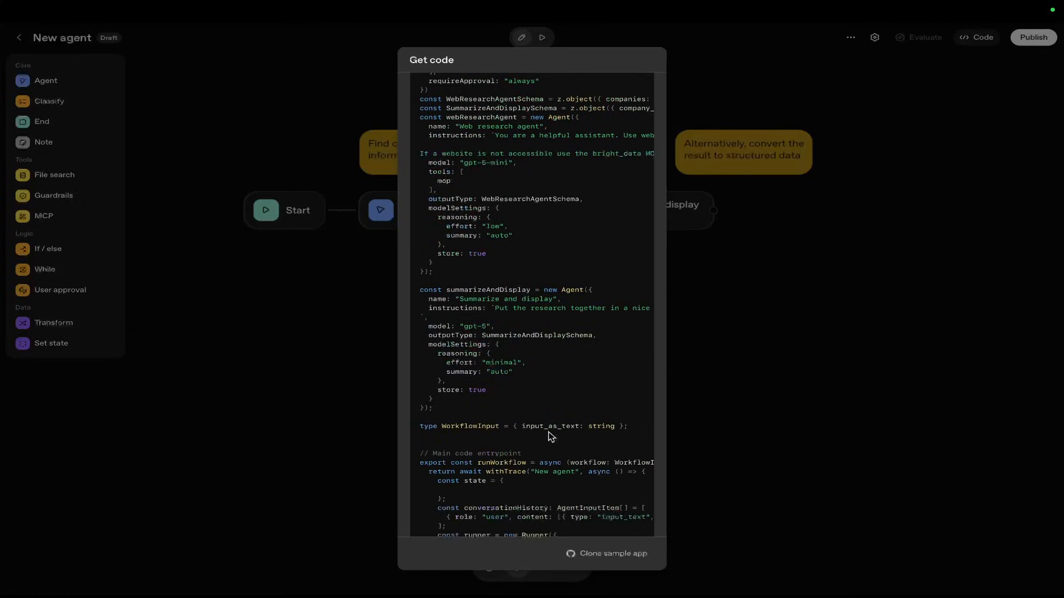
pyautogui.scroll(-8, 551, 436)
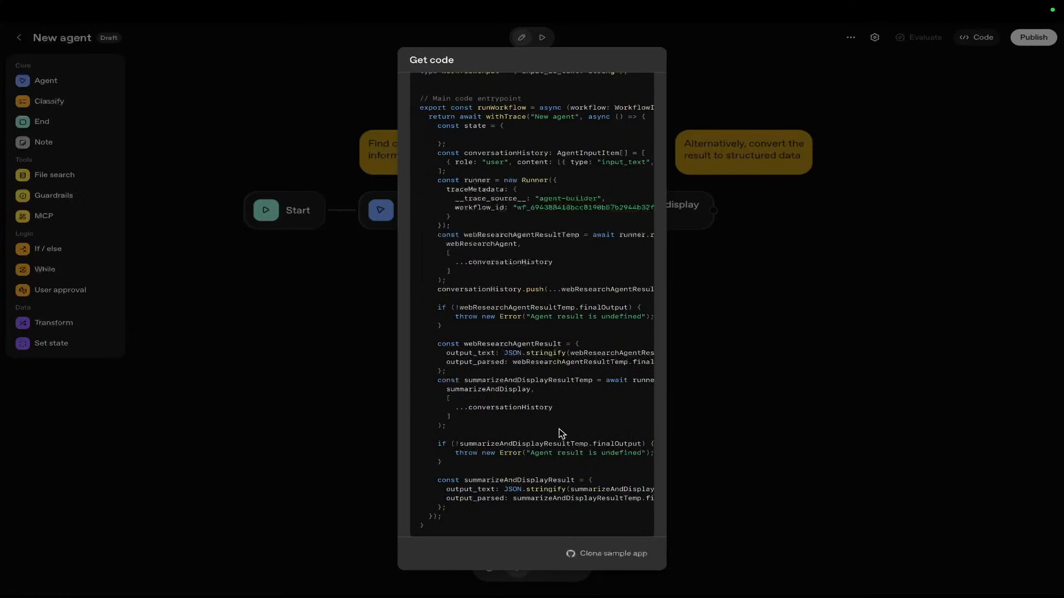
pyautogui.click(793, 345)
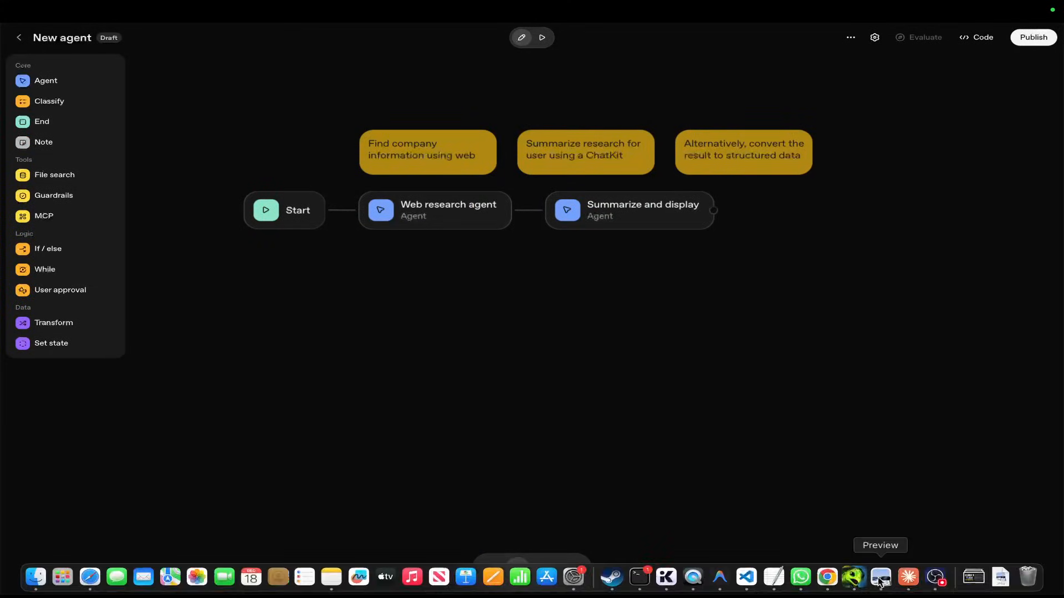
pyautogui.scroll(2, 501, 321)
pyautogui.hscroll(-1, 501, 320)
pyautogui.scroll(-2, 634, 301)
pyautogui.scroll(2, 634, 301)
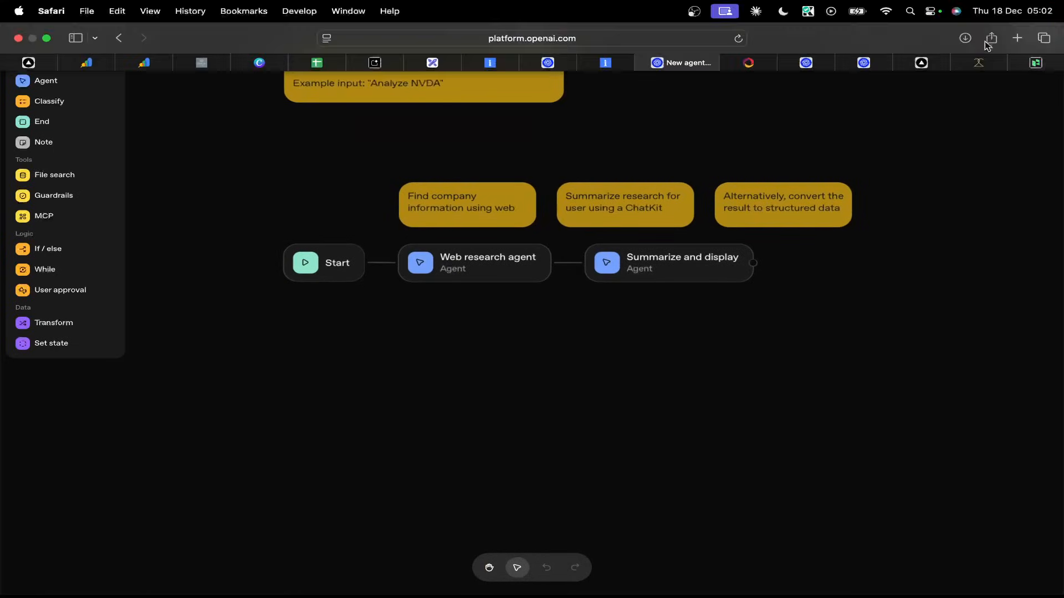
pyautogui.click(976, 37)
pyautogui.click(665, 154)
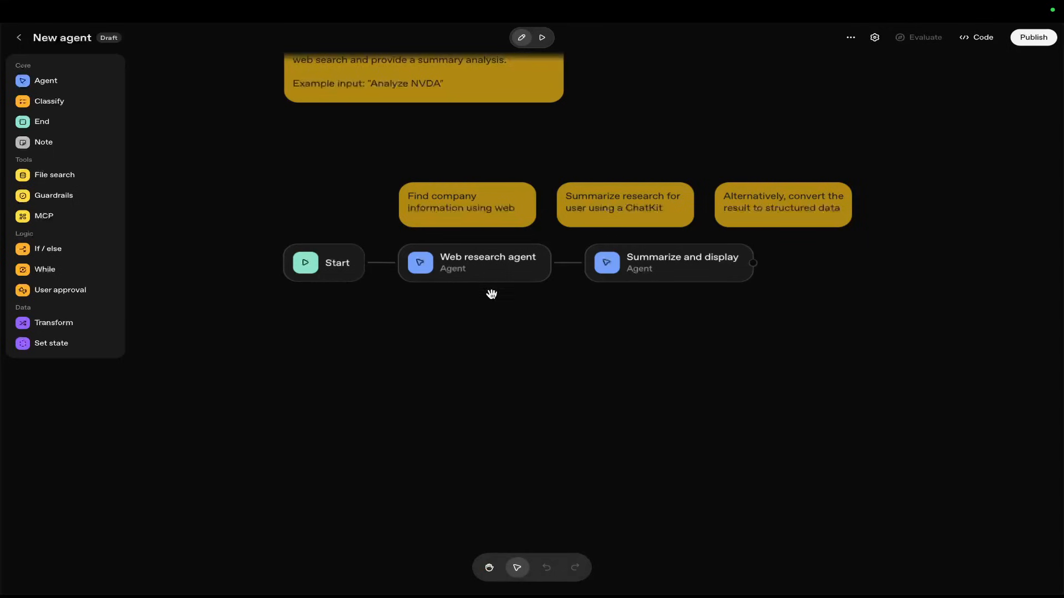
# - Open the Web research agent's settings and review its instructions, attached bright_data tool and output format
pyautogui.moveTo(484, 284); pyautogui.dragTo(508, 281)
pyautogui.click(520, 270)
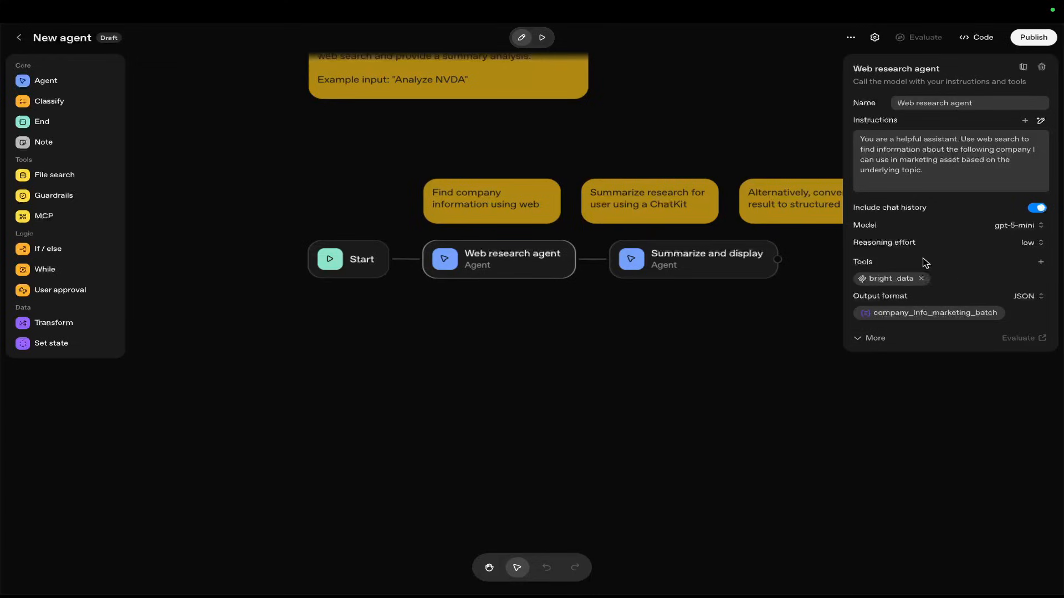
pyautogui.click(724, 336)
pyautogui.scroll(-1, 807, 368)
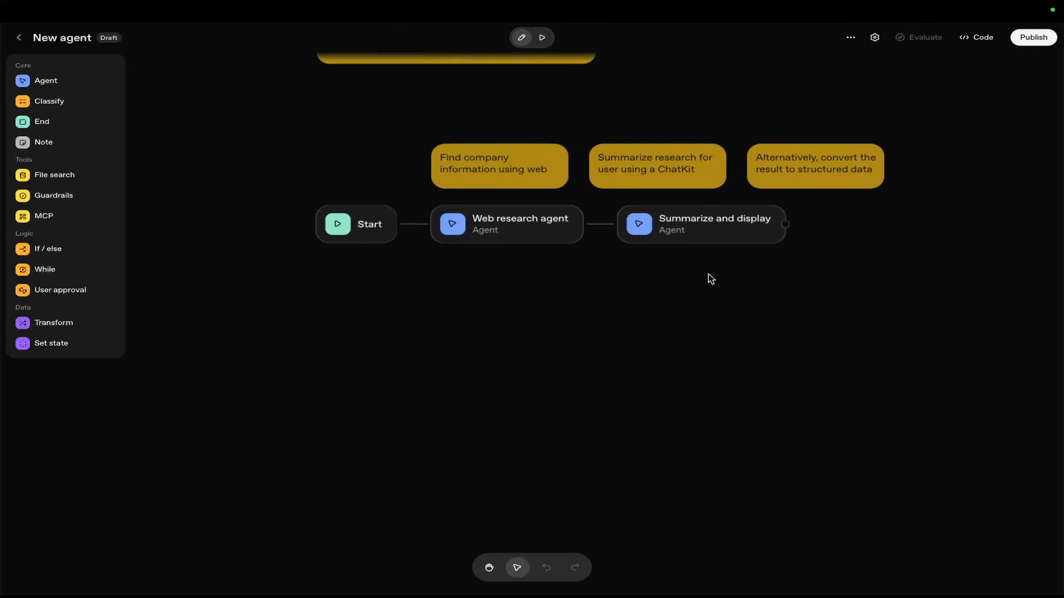
pyautogui.click(527, 234)
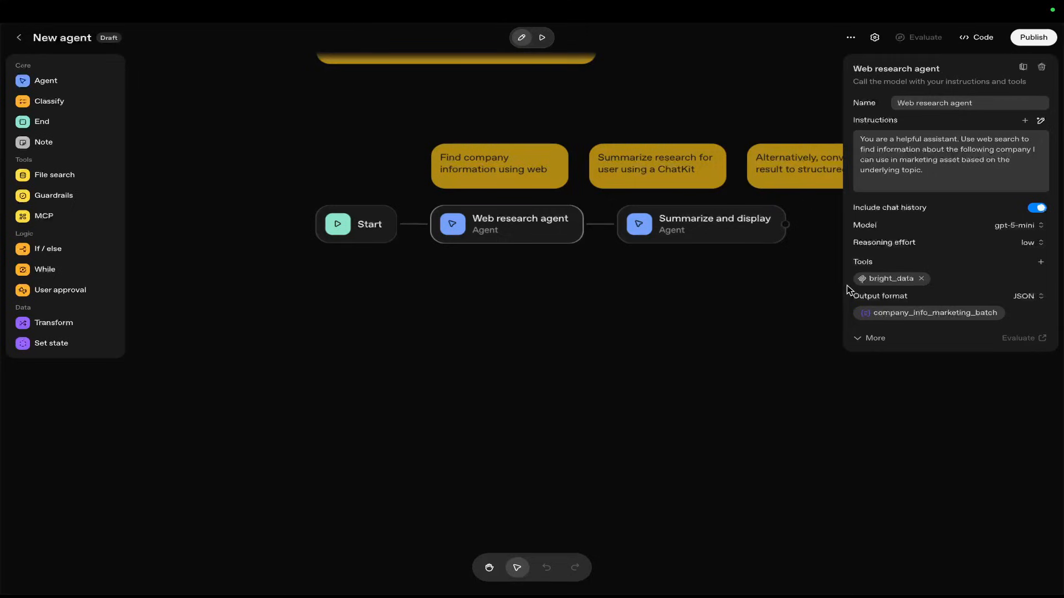
pyautogui.moveTo(745, 266); pyautogui.dragTo(718, 287)
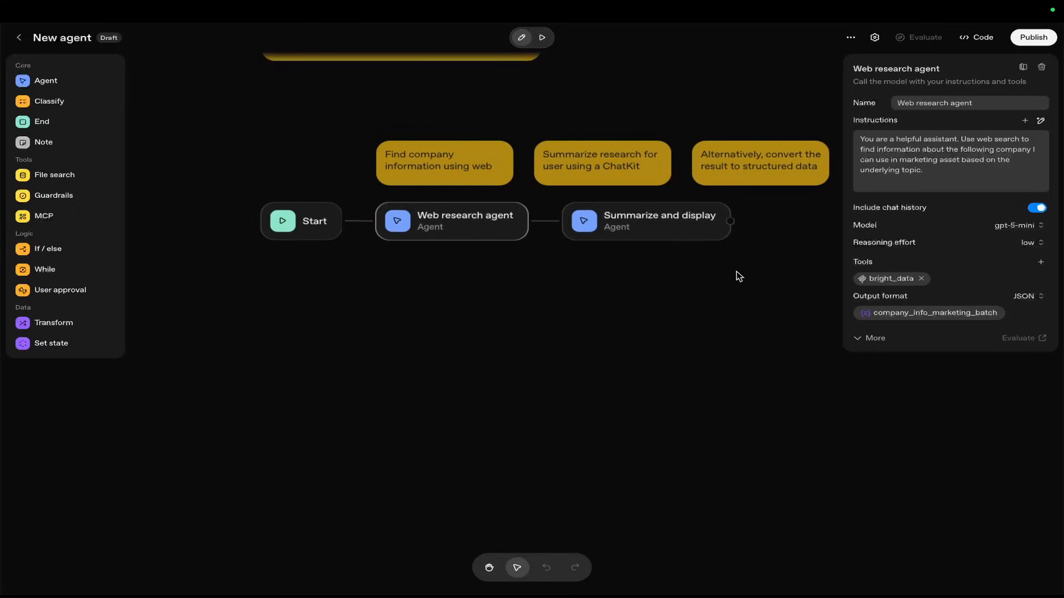